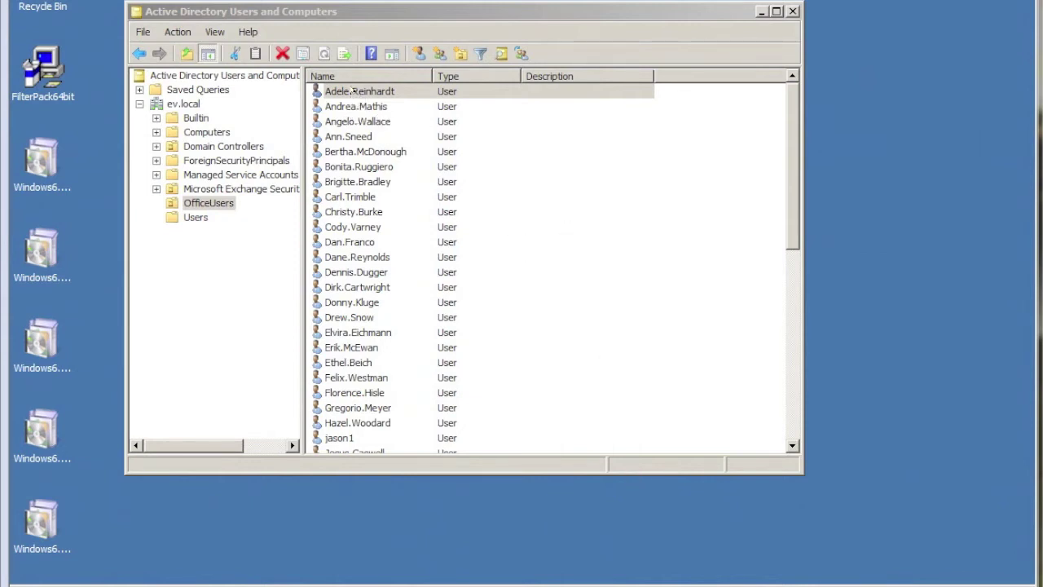
left_click(351, 90)
left_click(351, 91)
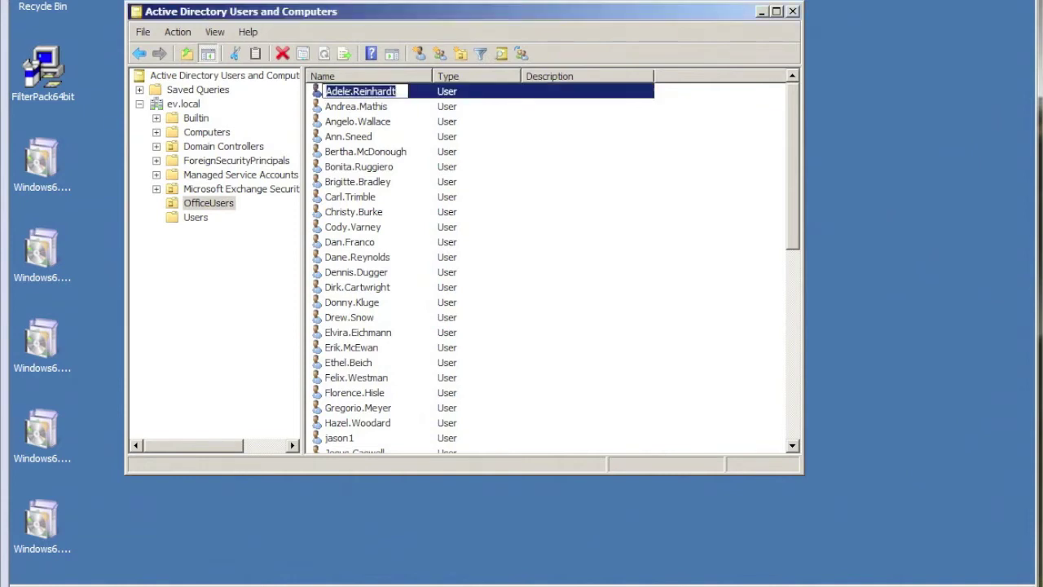
key("Escape")
left_click(326, 194)
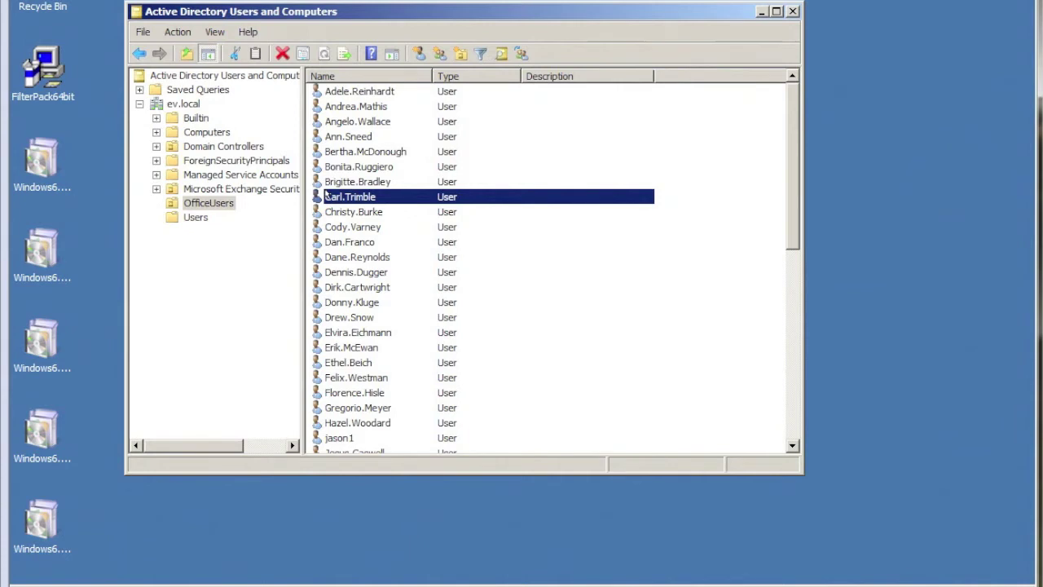
left_click(332, 241)
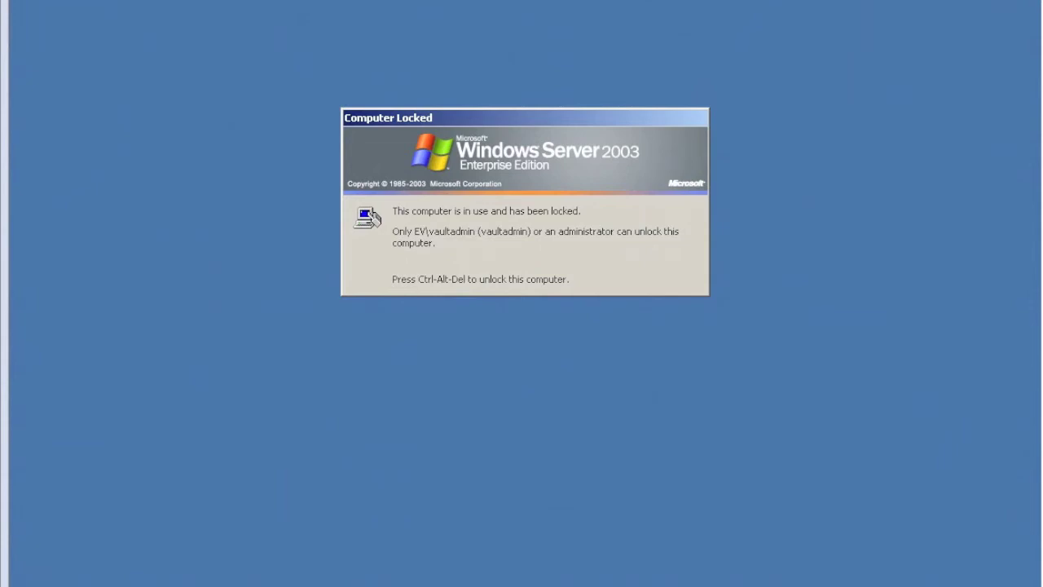
Unlock the Enterprise Vault server by entering the account password.
key("alt+m")
key("Down")
key("Return")
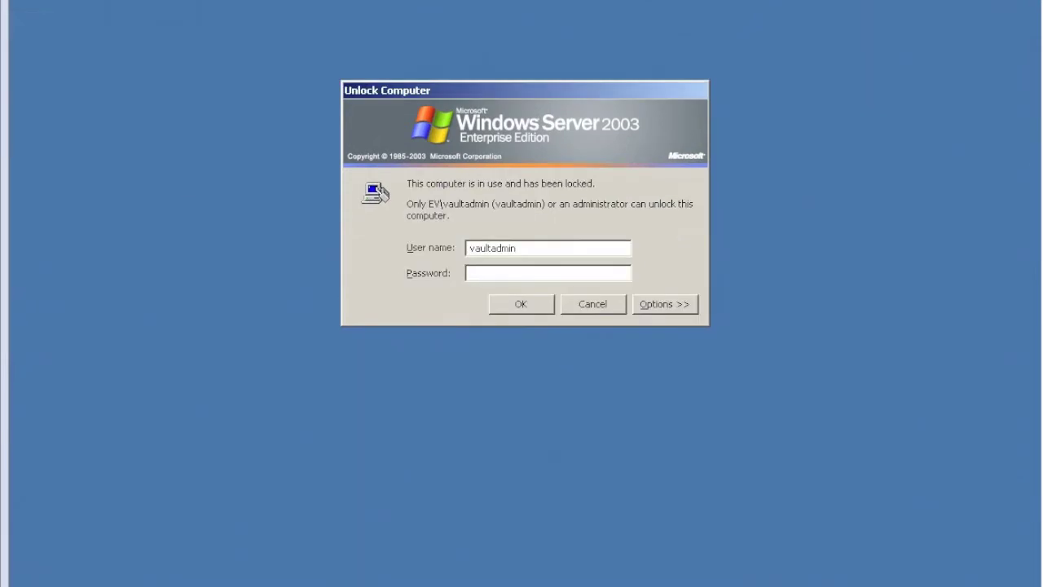
type("password")
key("Return")
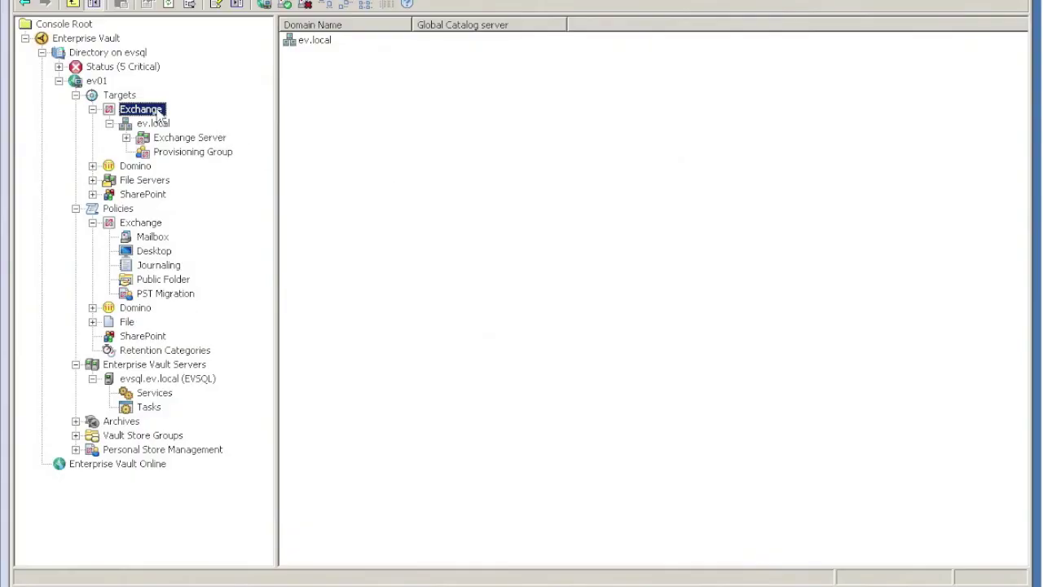
right_click(150, 111)
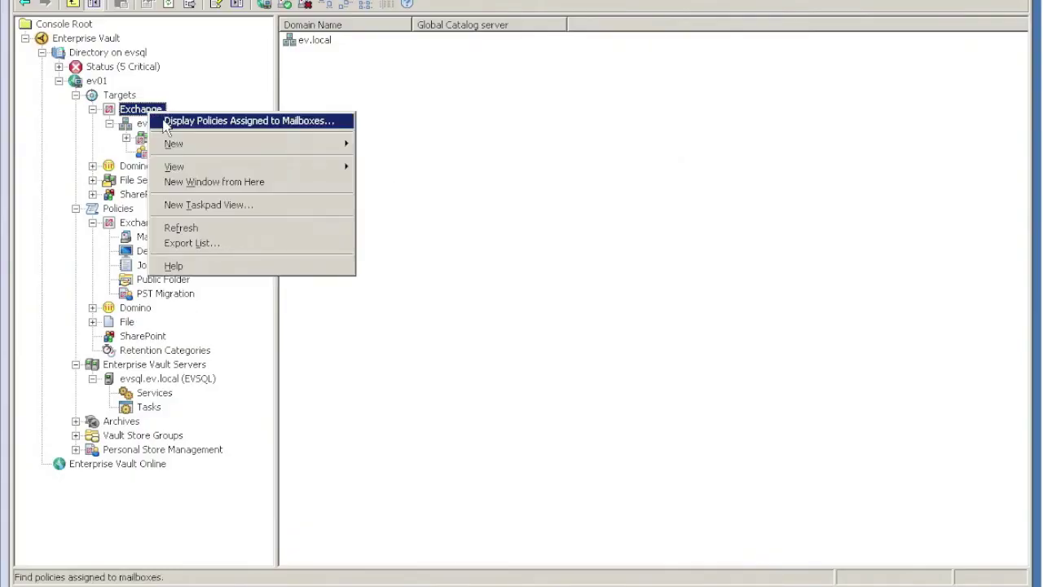
left_click(167, 121)
left_click(640, 460)
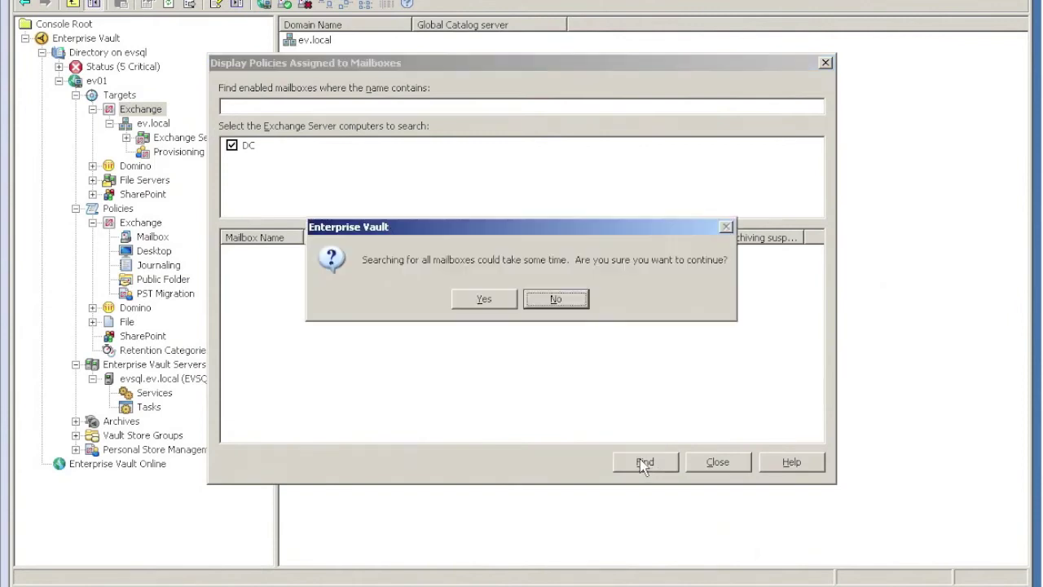
left_click(485, 299)
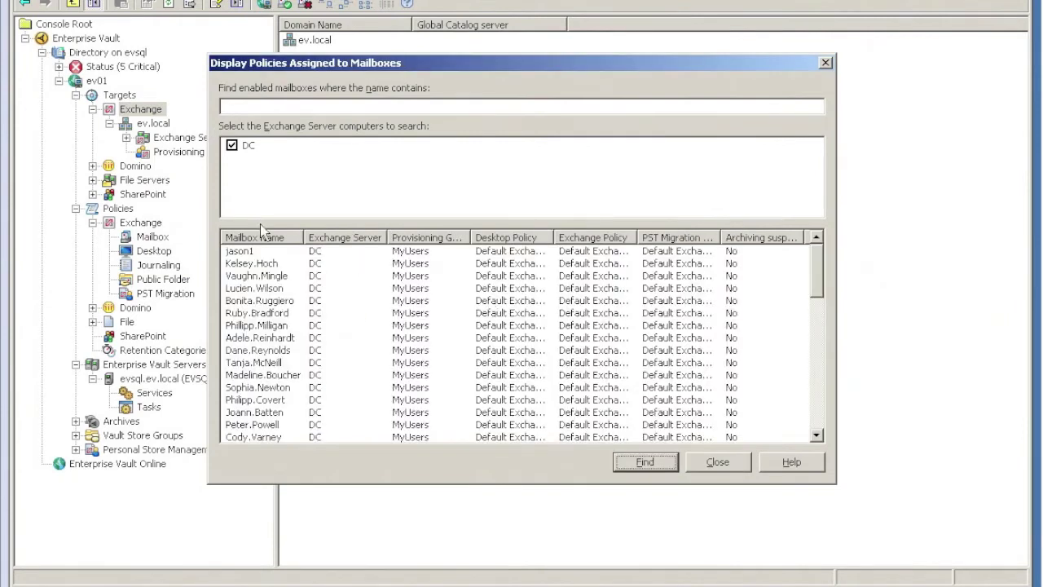
left_click(248, 236)
left_click(244, 254)
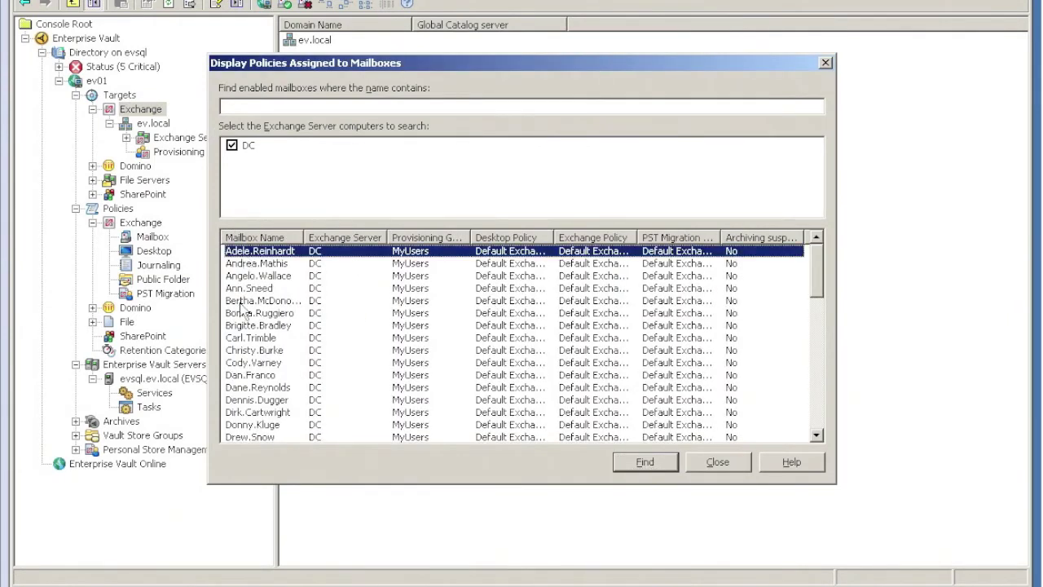
left_click(244, 338)
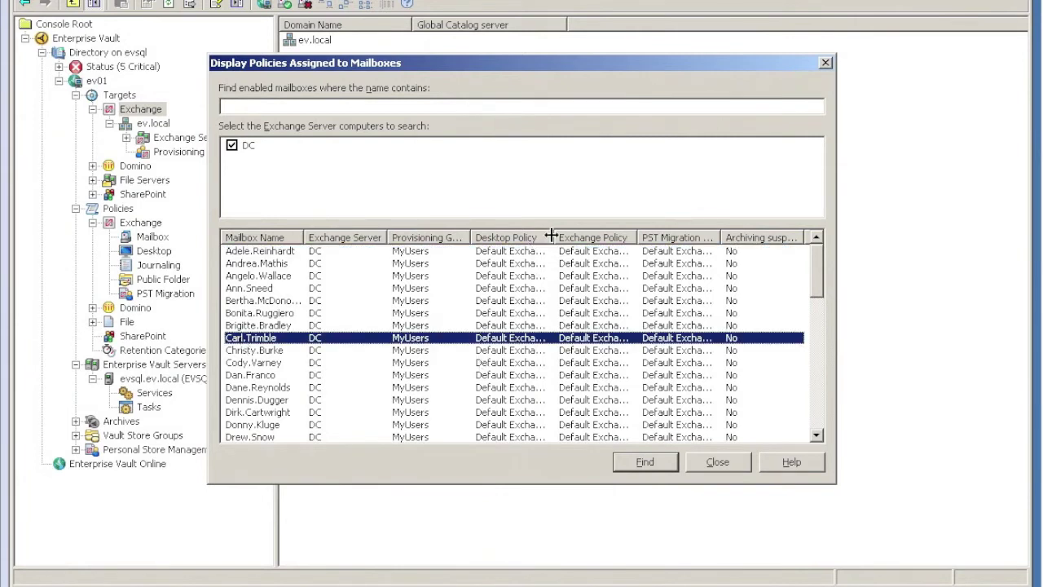
left_click_drag(554, 236, 588, 236)
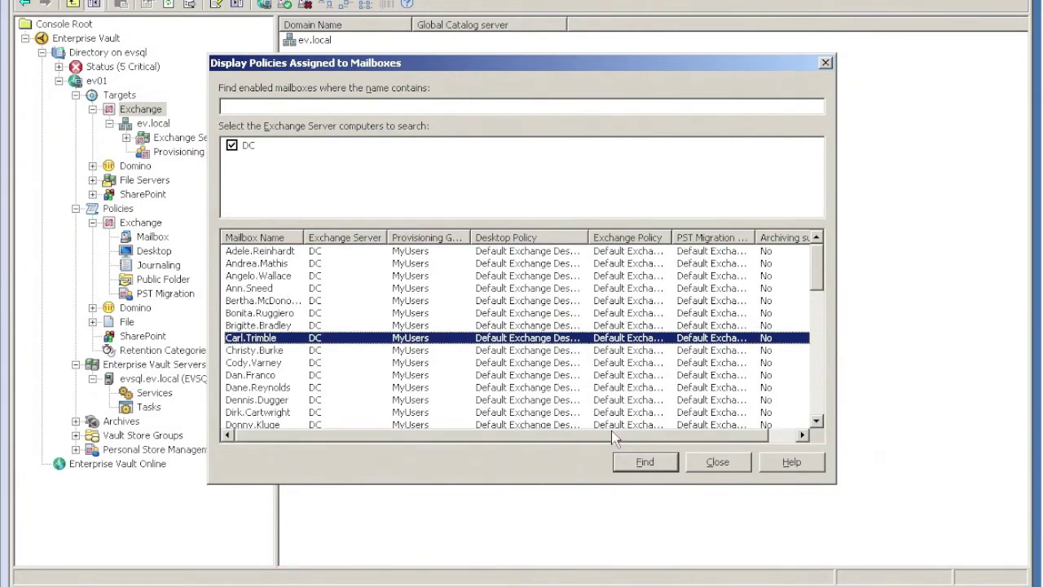
left_click(717, 462)
Inspect the VIP Mailbox Policy and VIP Desktop Policy under Exchange policies.
left_click(150, 236)
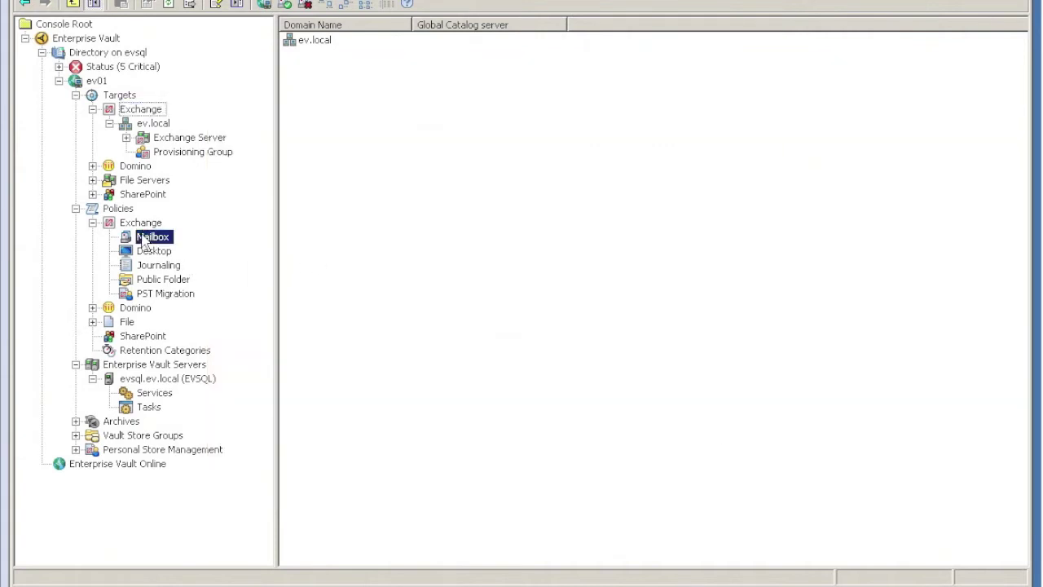
left_click(347, 57)
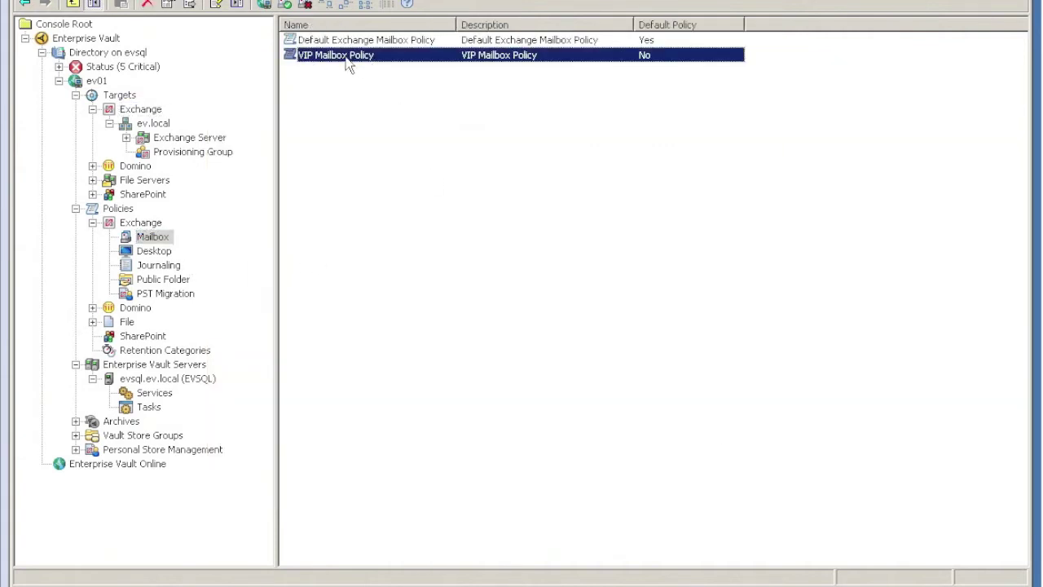
left_click(163, 254)
left_click(323, 65)
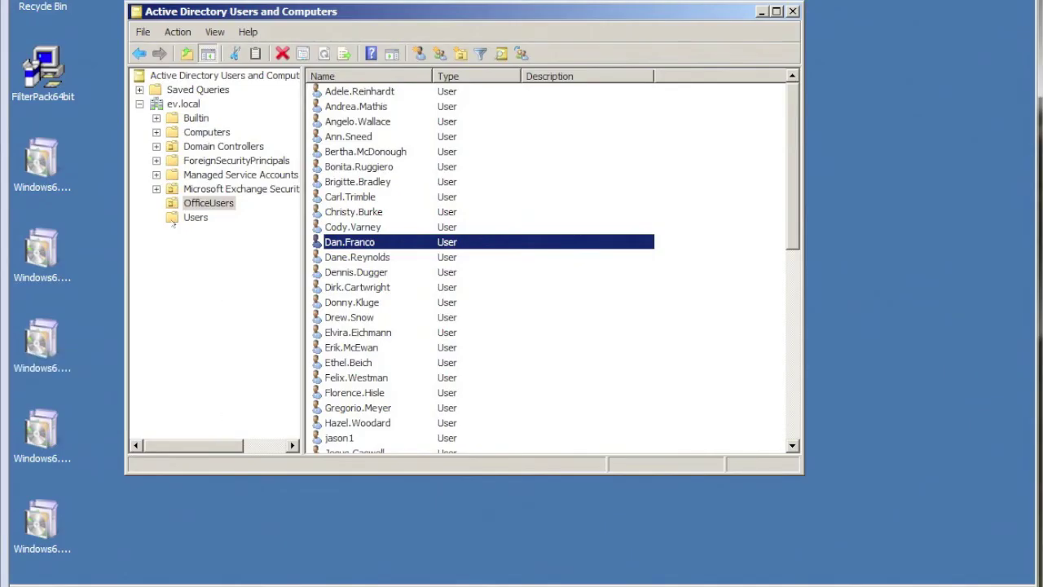
Browse the Users and OfficeUsers containers in ev.local.
left_click(189, 216)
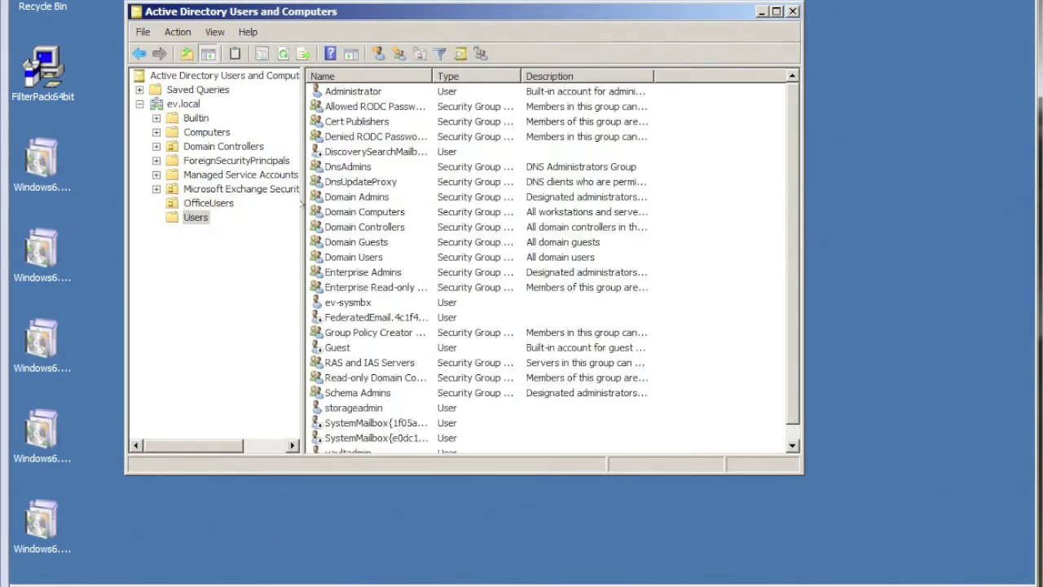
left_click(365, 317)
scroll(365, 317, "down", 1)
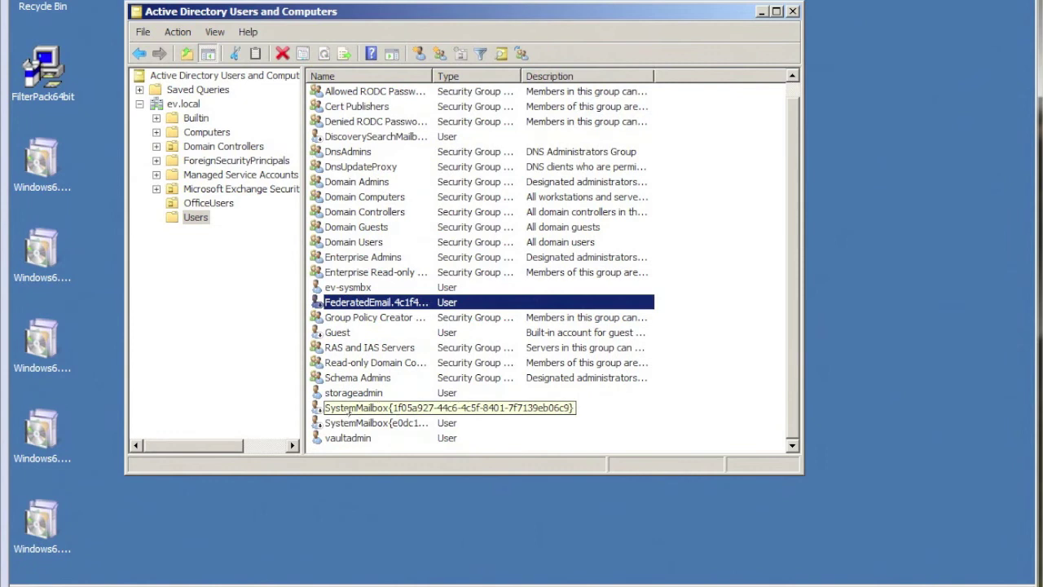
scroll(275, 259, "up", 1)
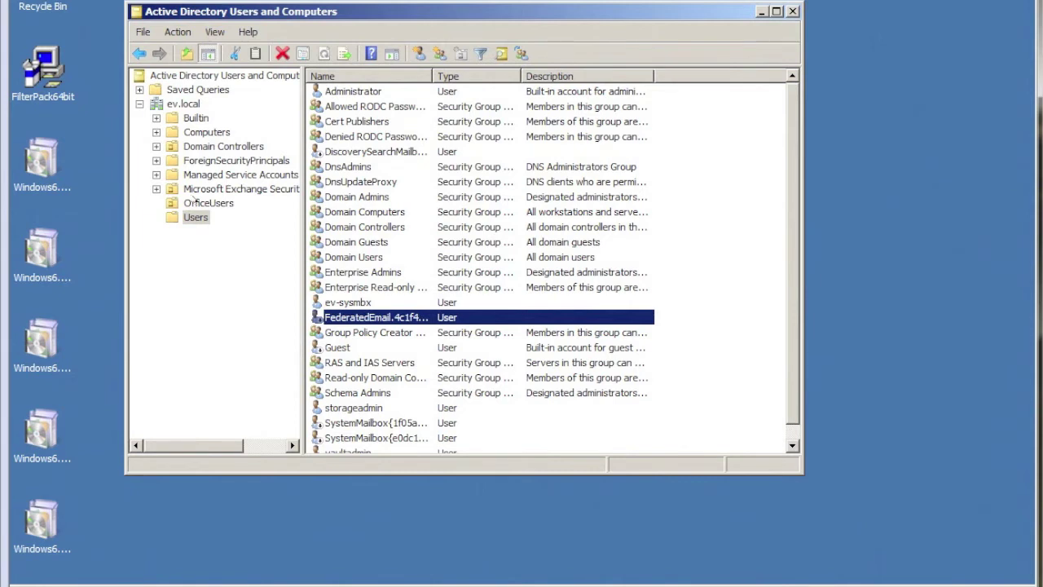
left_click(195, 203)
left_click(322, 268)
scroll(322, 268, "down", 9)
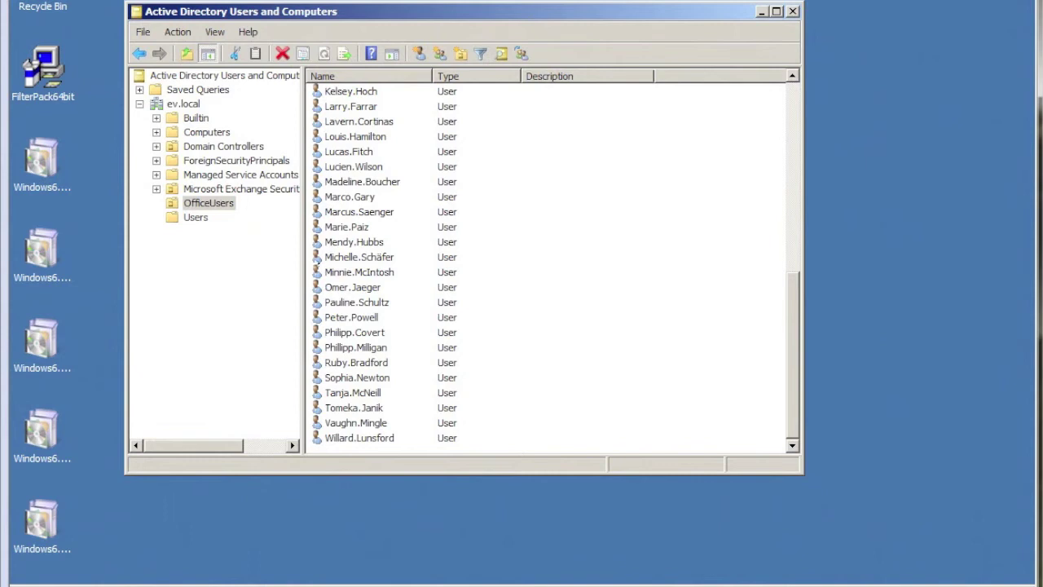
left_click(173, 102)
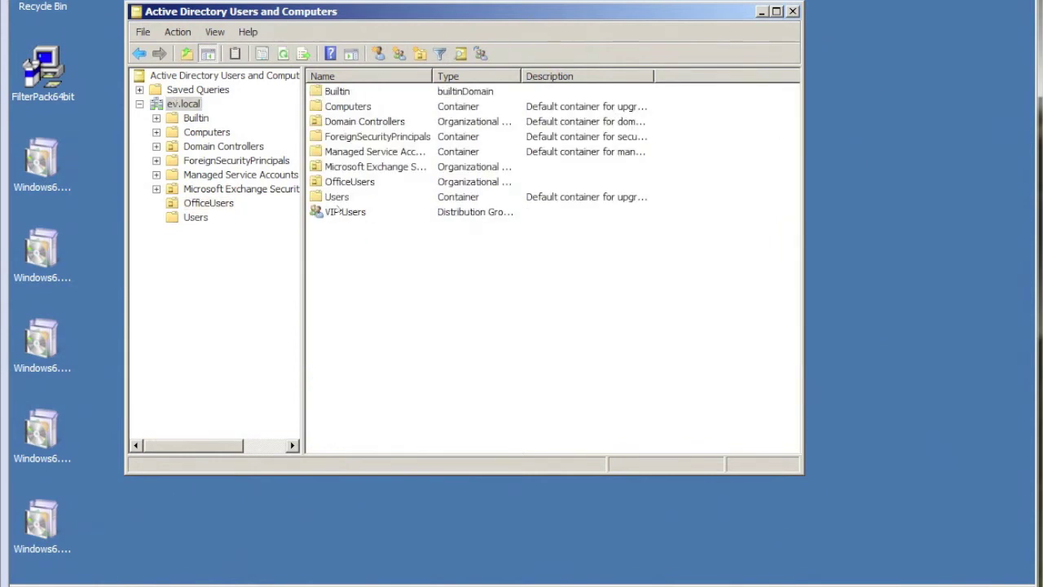
left_click(338, 210)
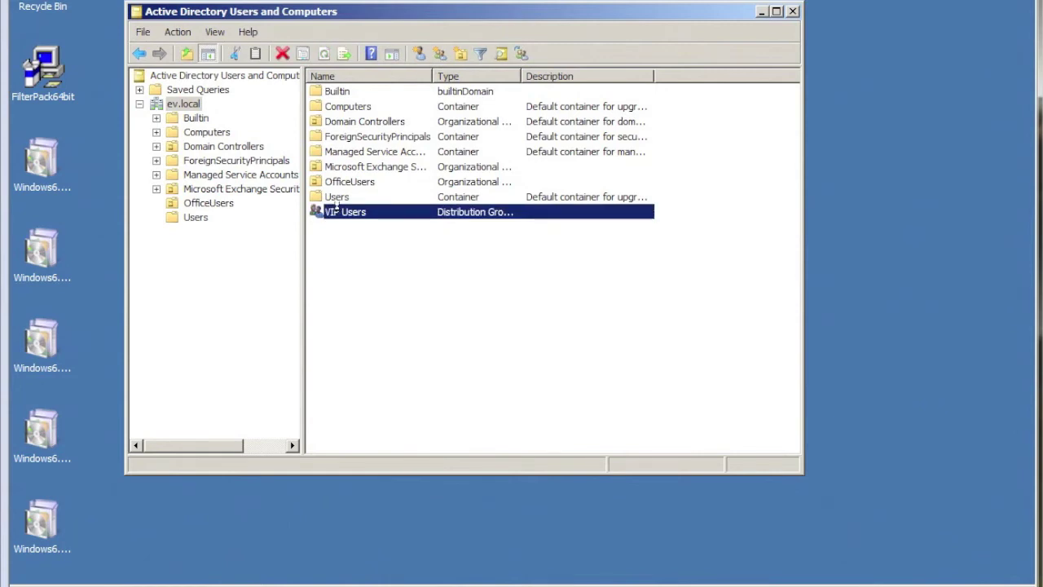
double_click(337, 209)
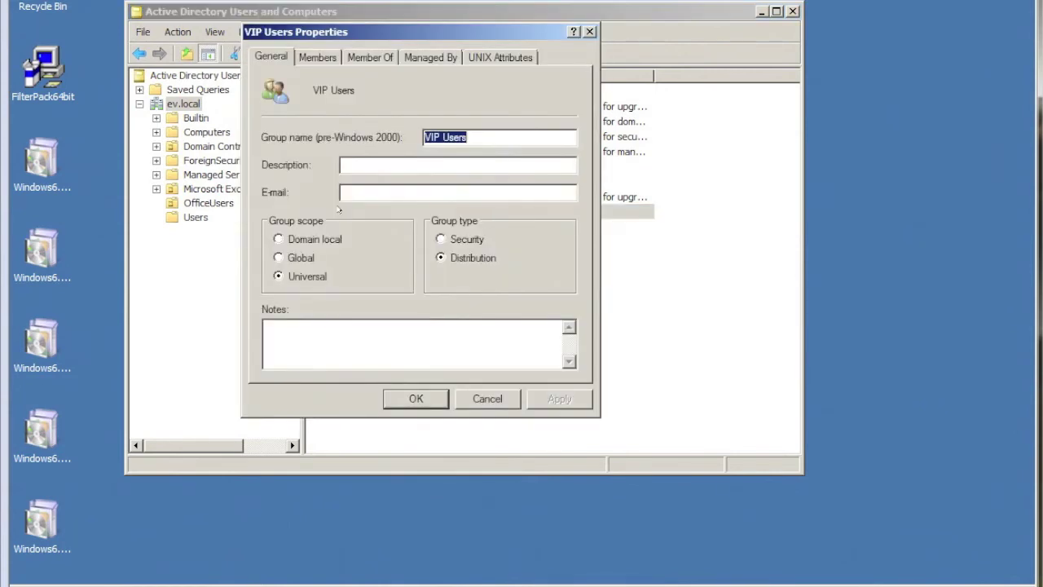
left_click(315, 50)
left_click(299, 130)
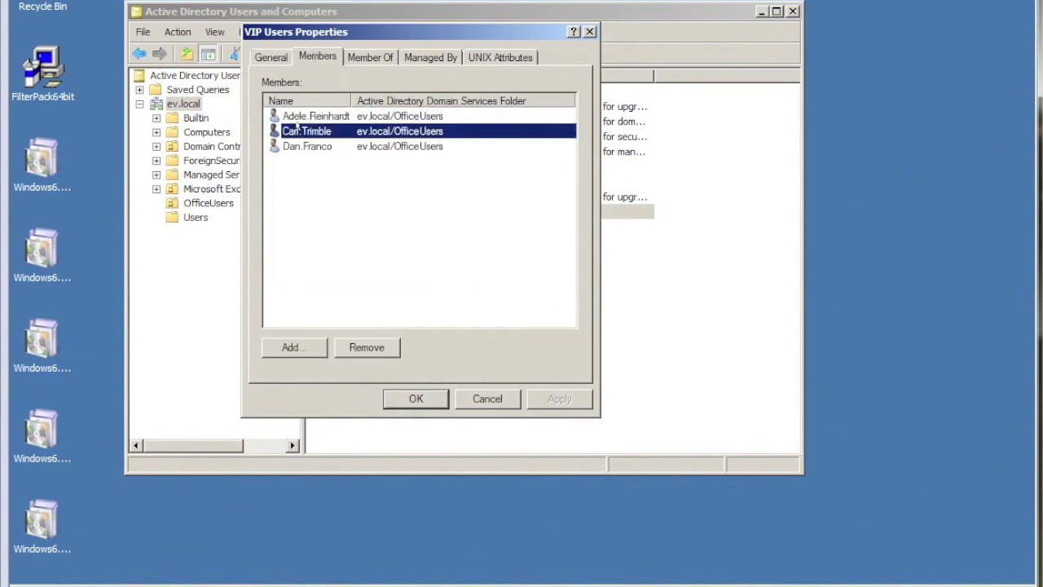
left_click(293, 146)
left_click(296, 131)
left_click(297, 115)
left_click(295, 130)
left_click(286, 146)
left_click(490, 395)
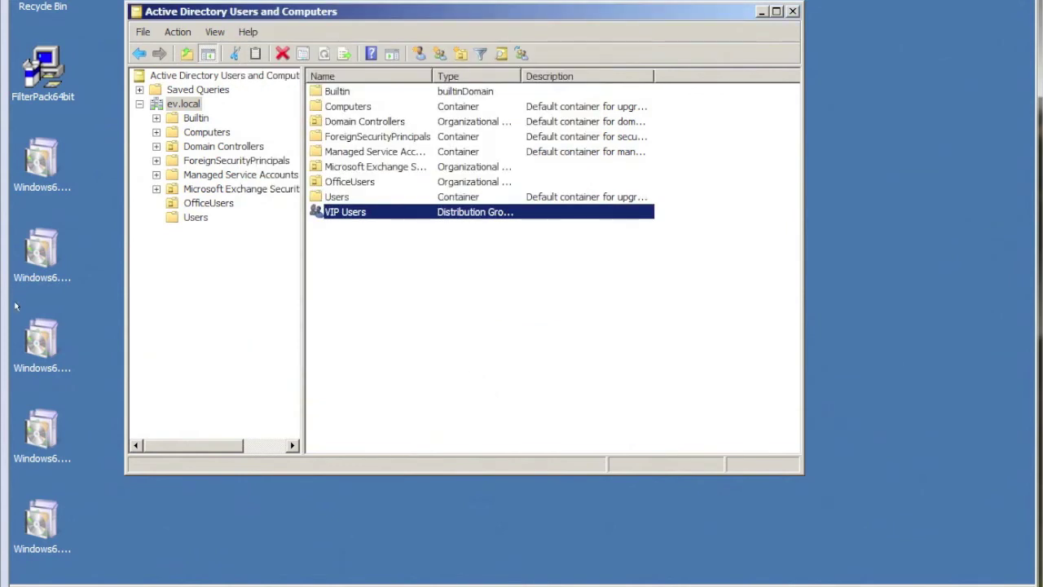
On the EV server, start a new provisioning group named 'VIP Users'.
left_click(5, 346)
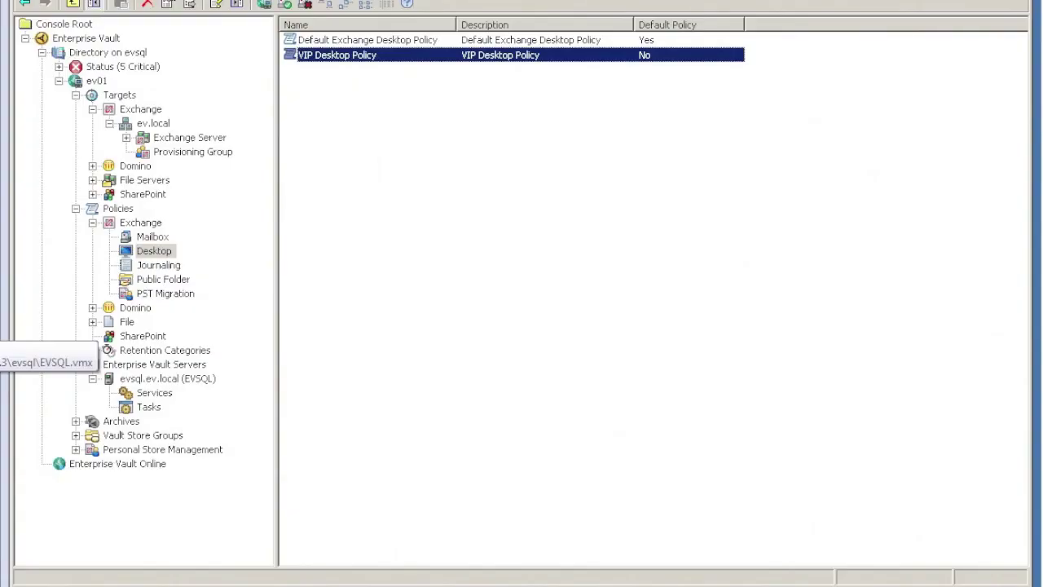
left_click(193, 154)
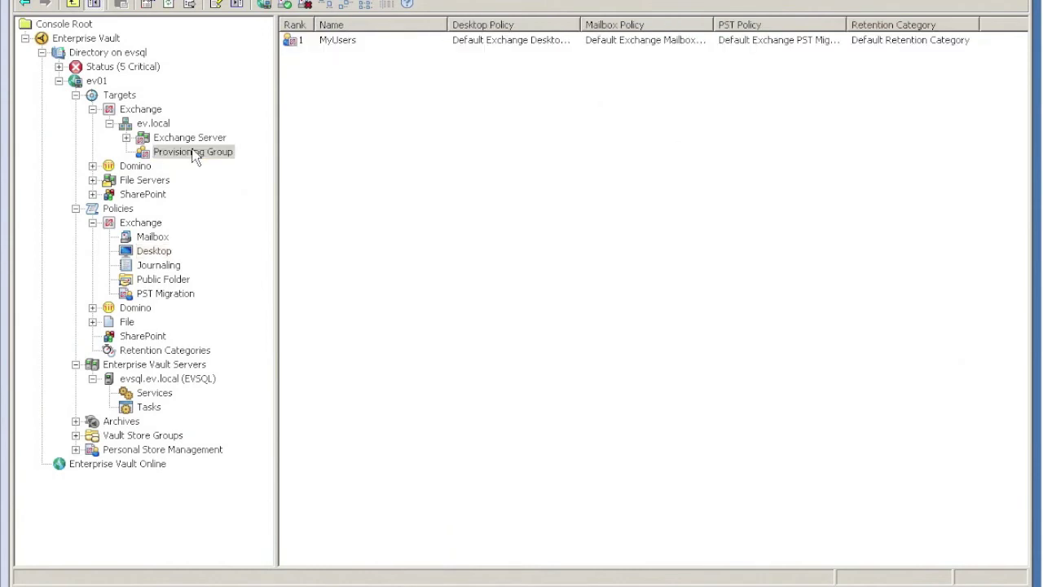
left_click(337, 45)
right_click(317, 110)
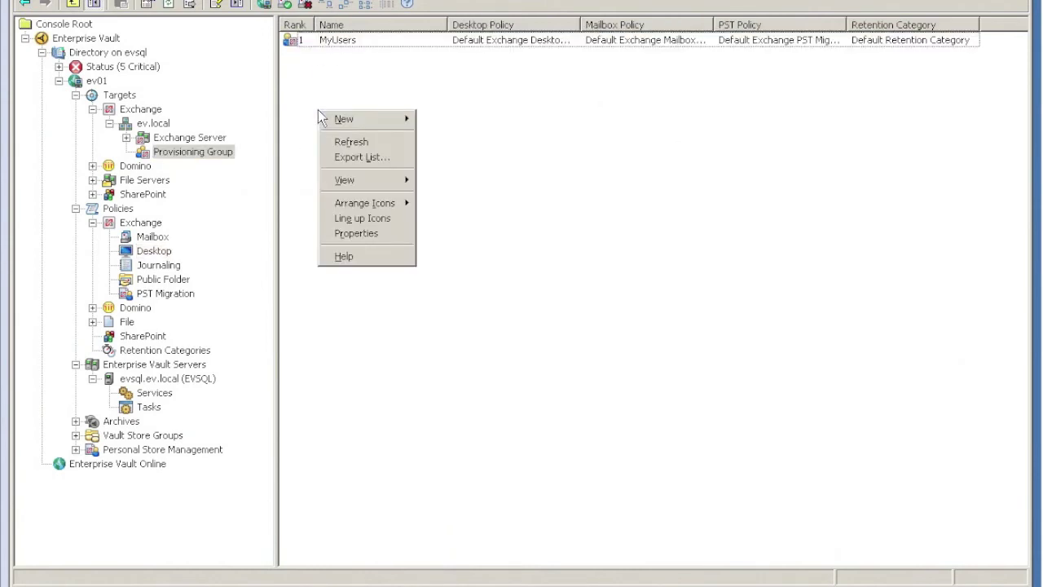
mouse_move(345, 116)
left_click(452, 119)
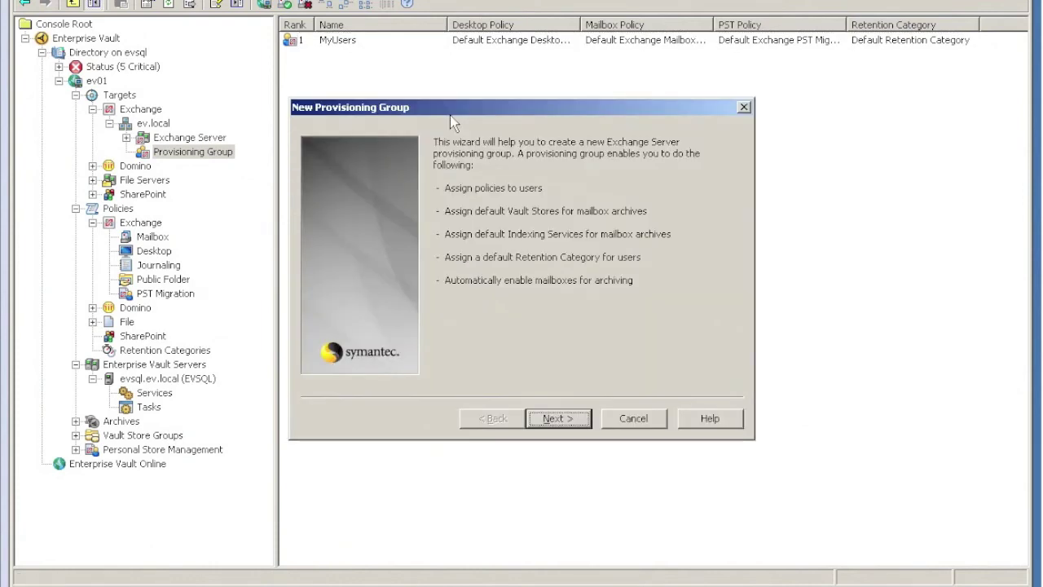
key("Return")
type("VIP Users")
key("Return")
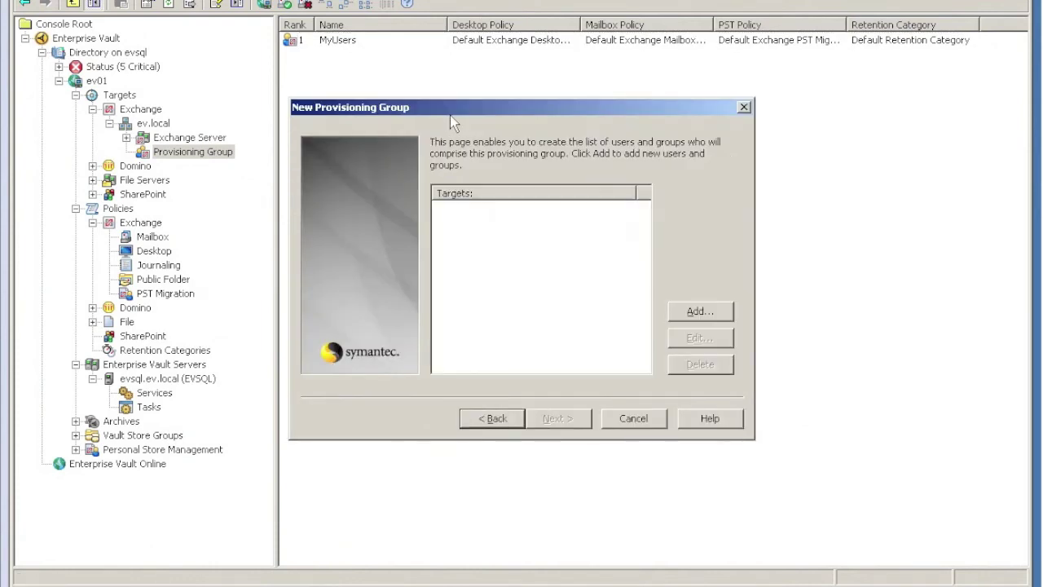
Add the EV\VIP Users distribution group as the provisioning group's target.
left_click(696, 315)
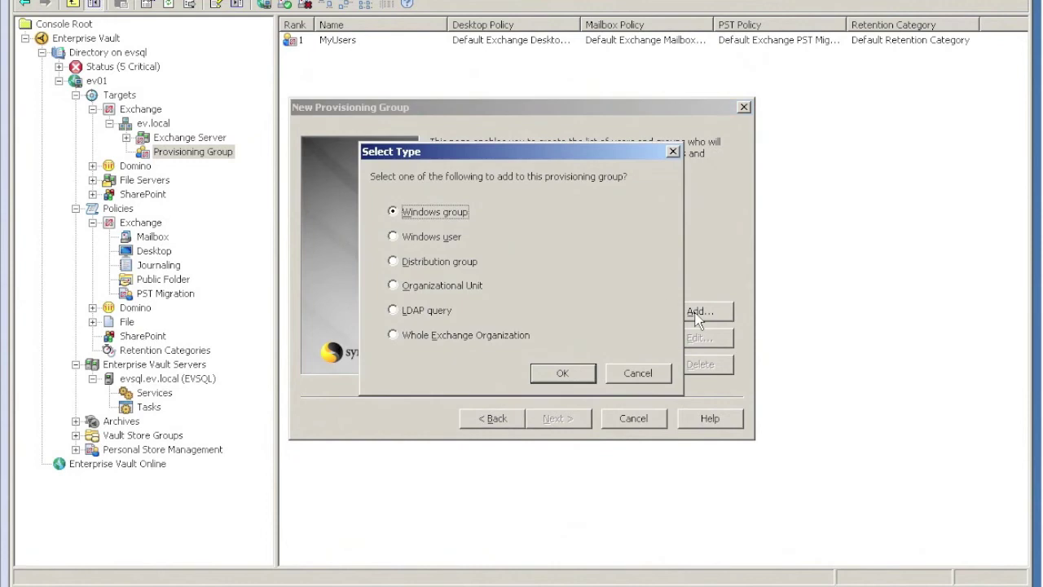
left_click(430, 261)
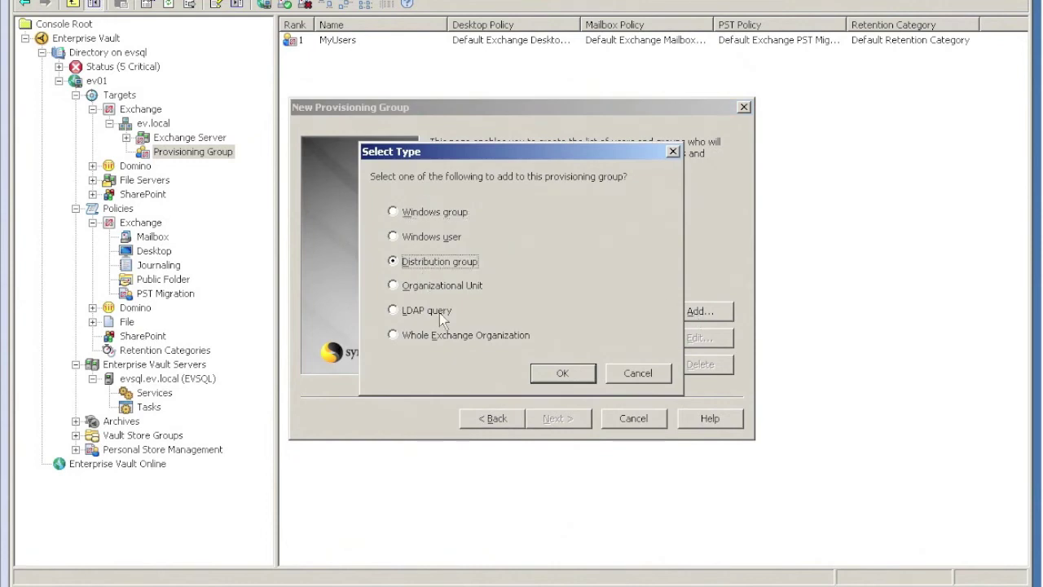
left_click(560, 374)
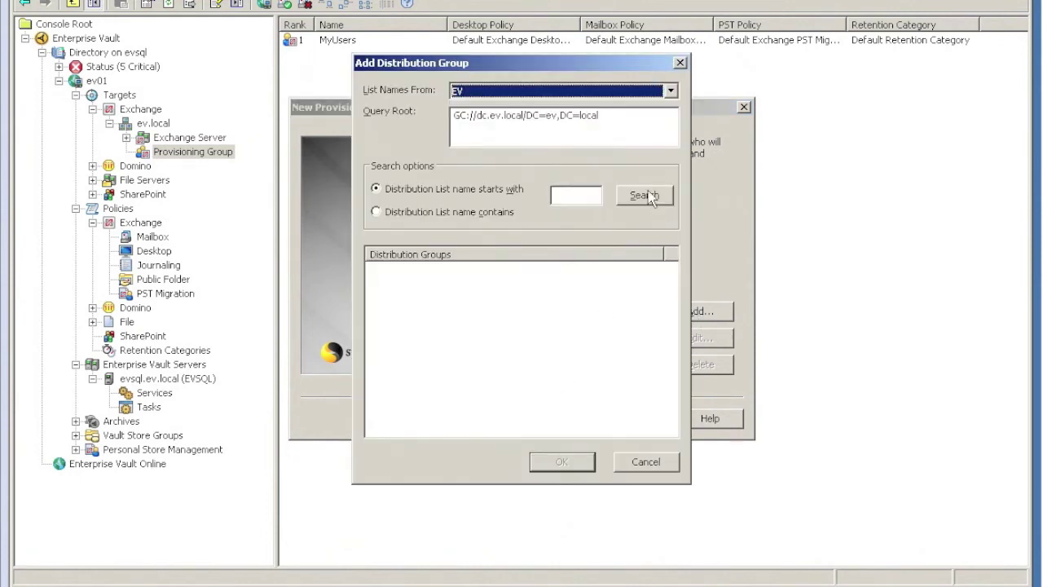
left_click(644, 195)
left_click(418, 271)
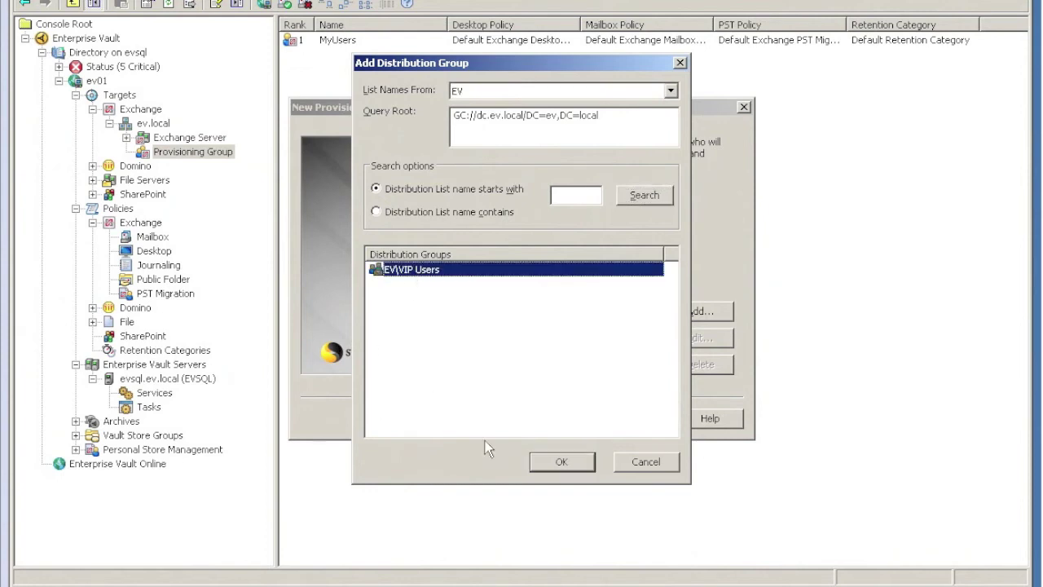
left_click(562, 462)
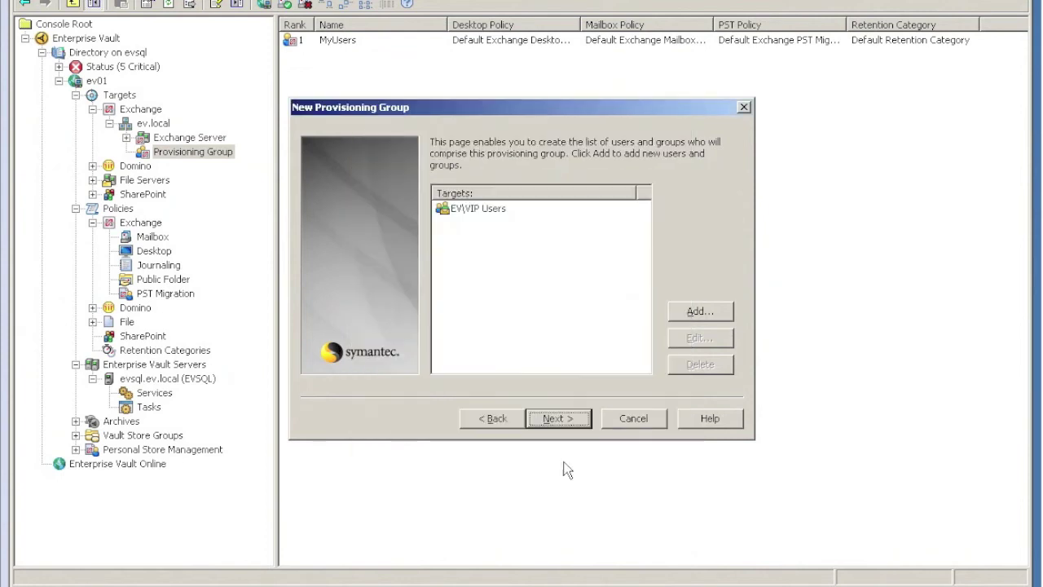
left_click(577, 418)
Assign VIP Desktop Policy and VIP Mailbox Policy, keeping the default retention category.
left_click(531, 214)
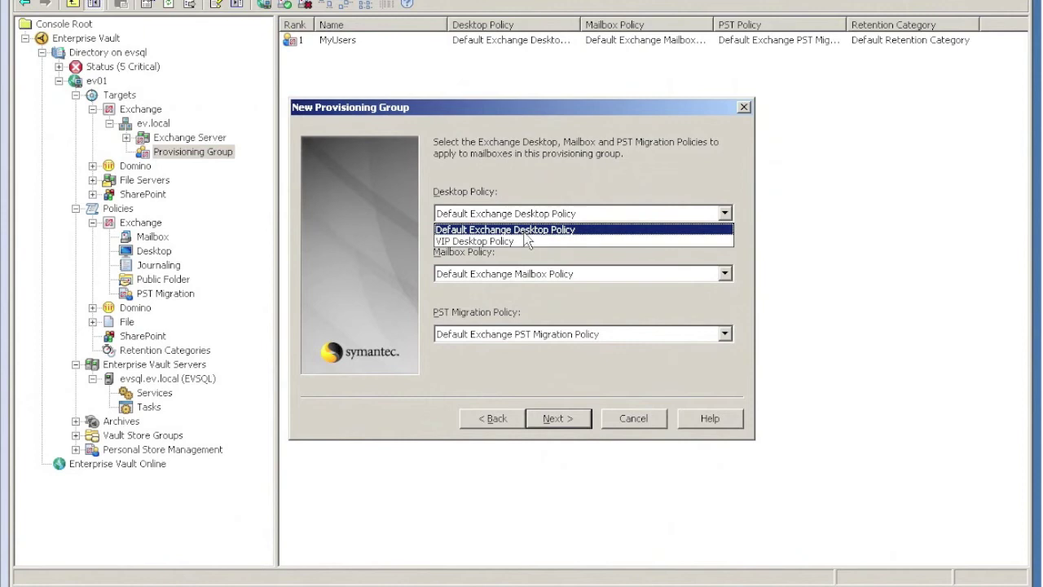
left_click(521, 238)
left_click(525, 274)
left_click(517, 302)
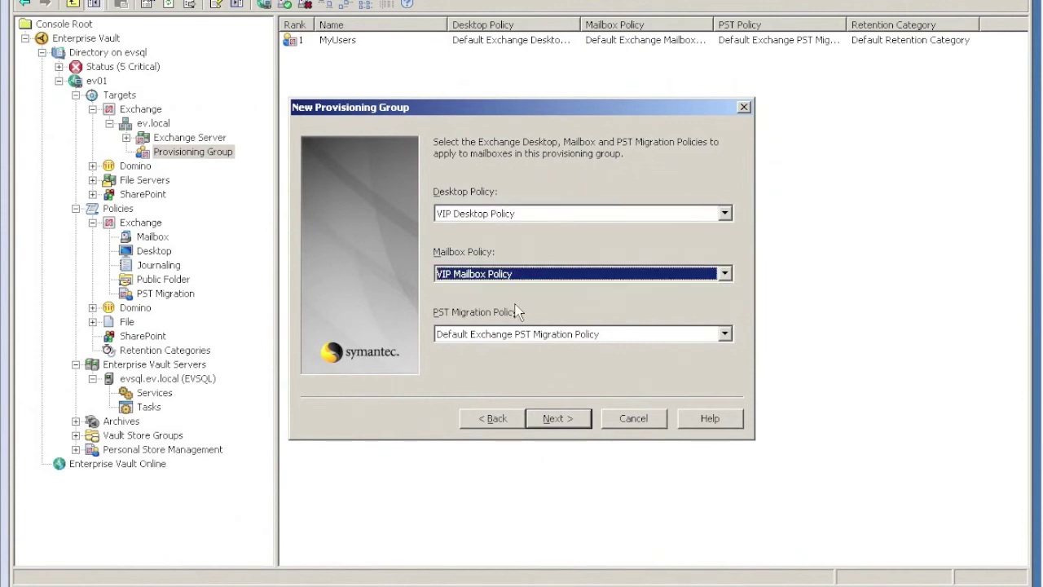
left_click(575, 422)
left_click(575, 420)
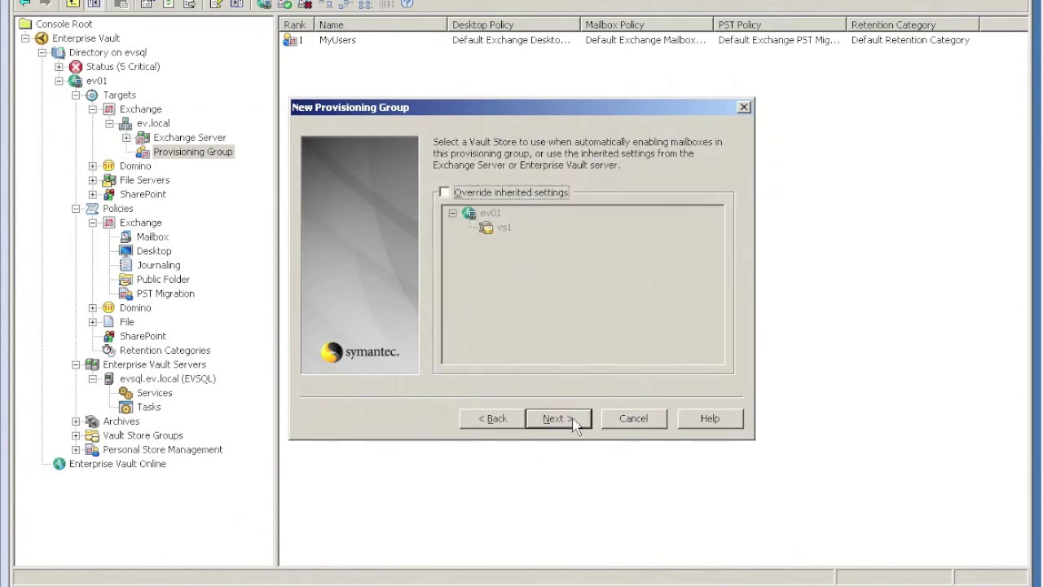
Set vault store vs1 and indexing server evsql.ev.local, then finish creating the group.
left_click(497, 195)
left_click(503, 227)
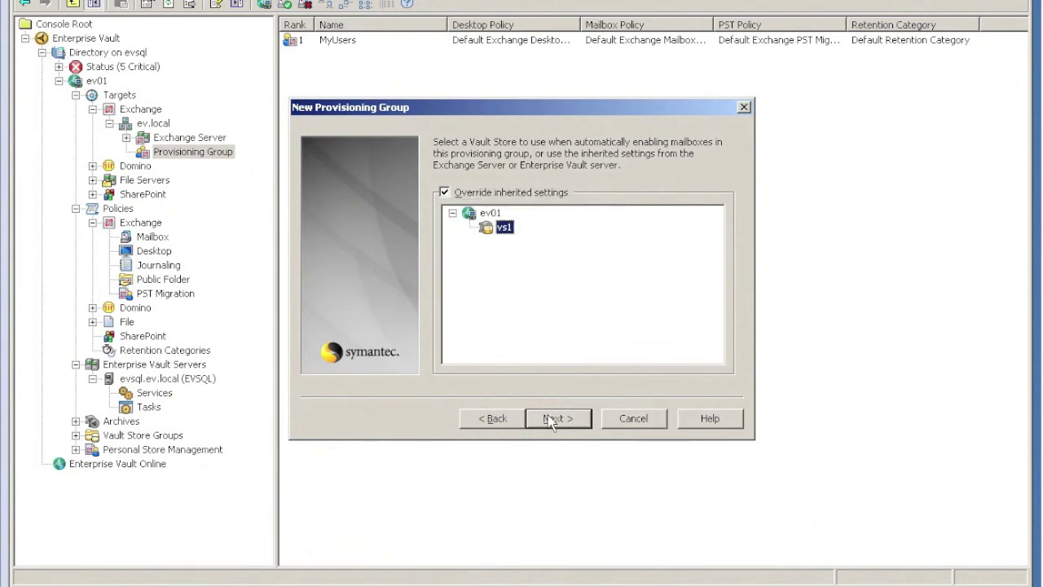
left_click(558, 418)
left_click(505, 194)
left_click(513, 227)
left_click(558, 419)
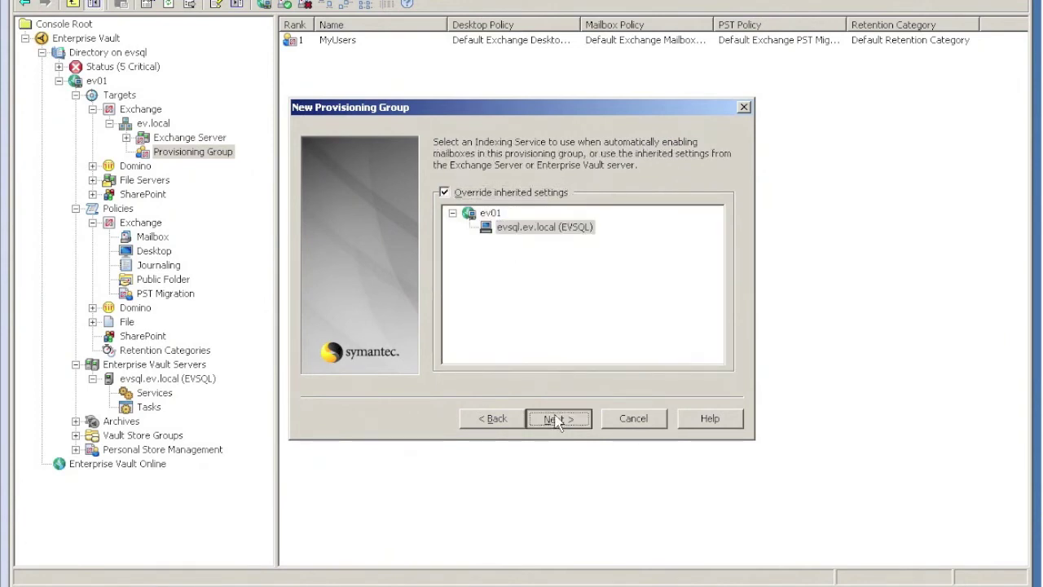
left_click(558, 419)
left_click(559, 418)
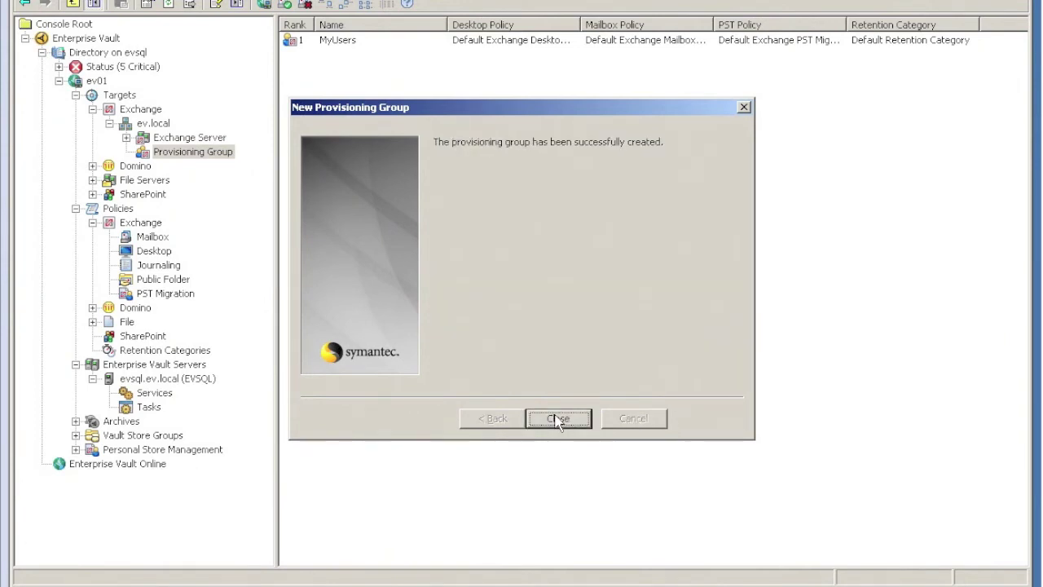
left_click(559, 419)
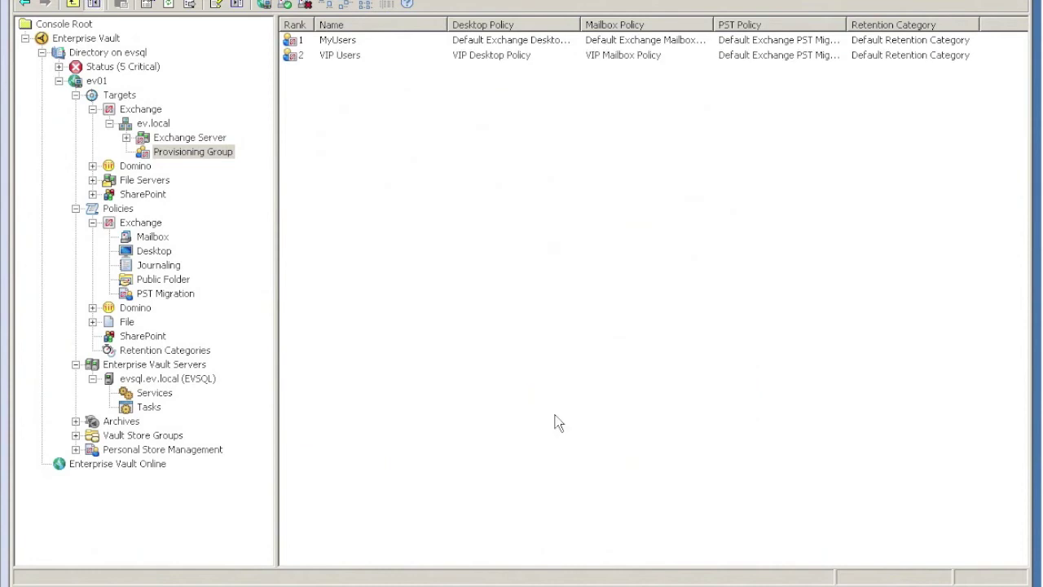
Move VIP Users above MyUsers in the provisioning group ranking and save.
left_click(298, 41)
left_click(300, 56)
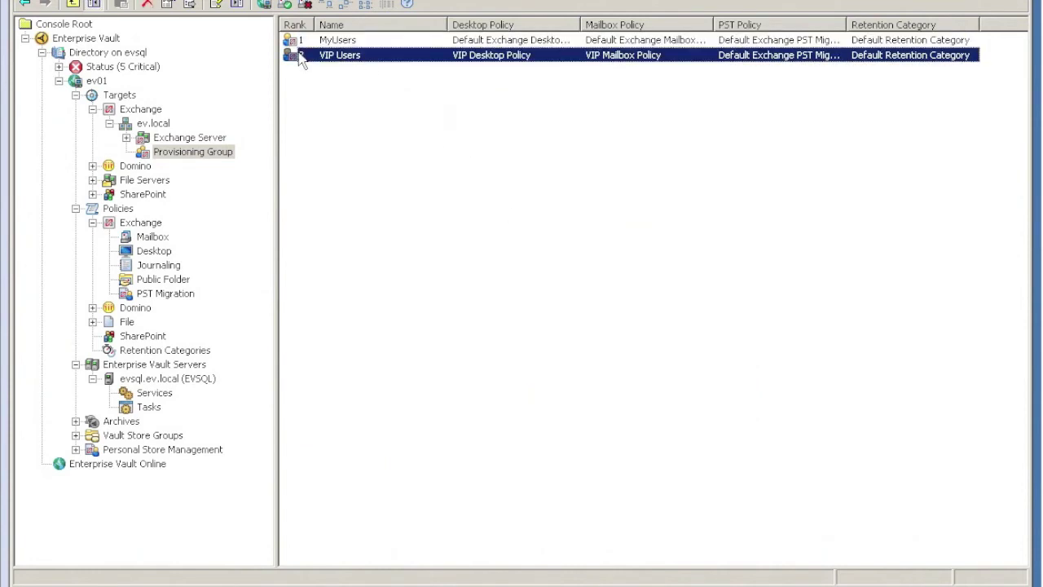
left_click(298, 40)
left_click(300, 55)
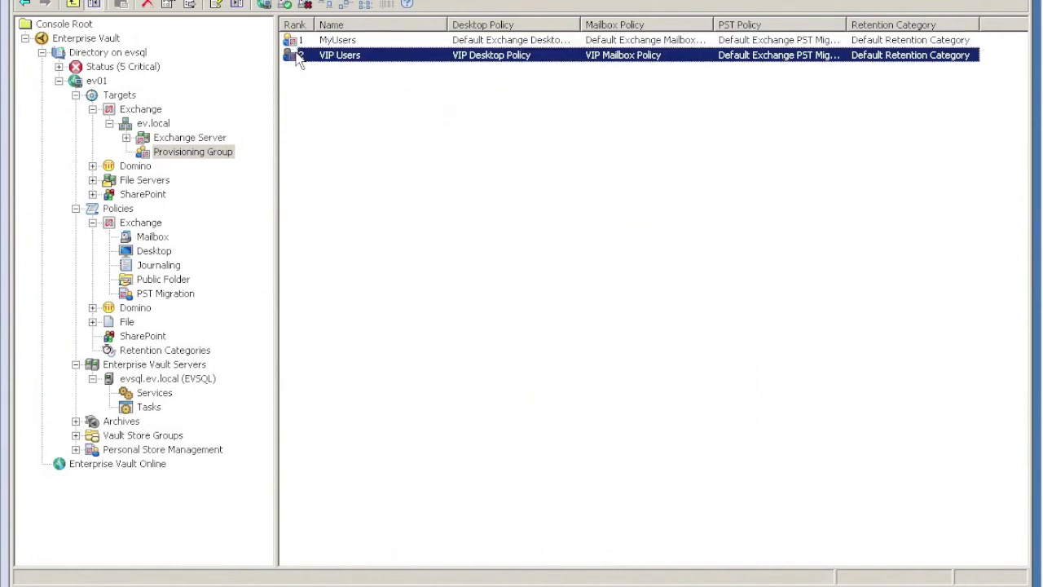
right_click(173, 151)
left_click(246, 282)
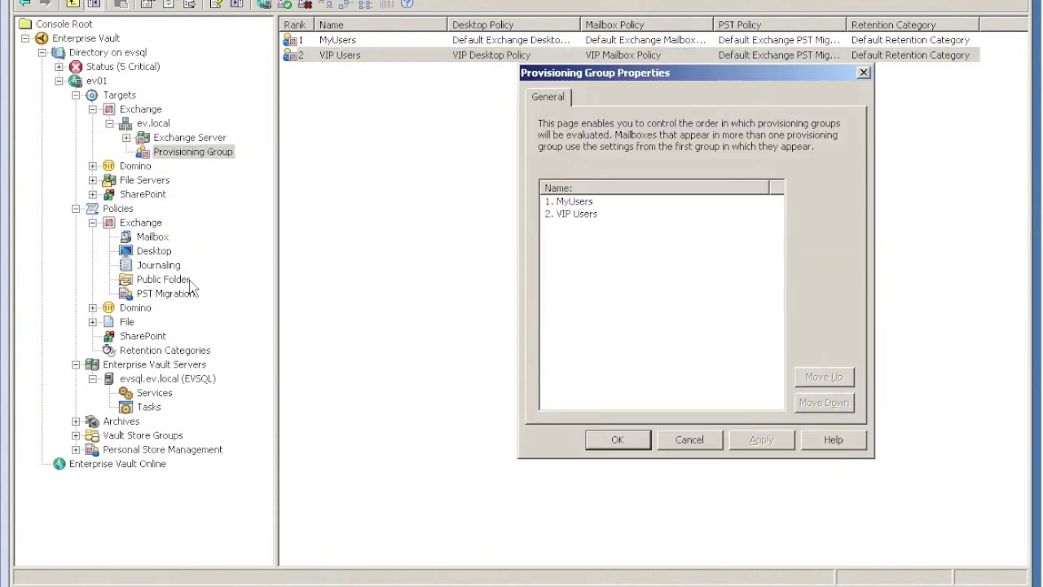
left_click(580, 215)
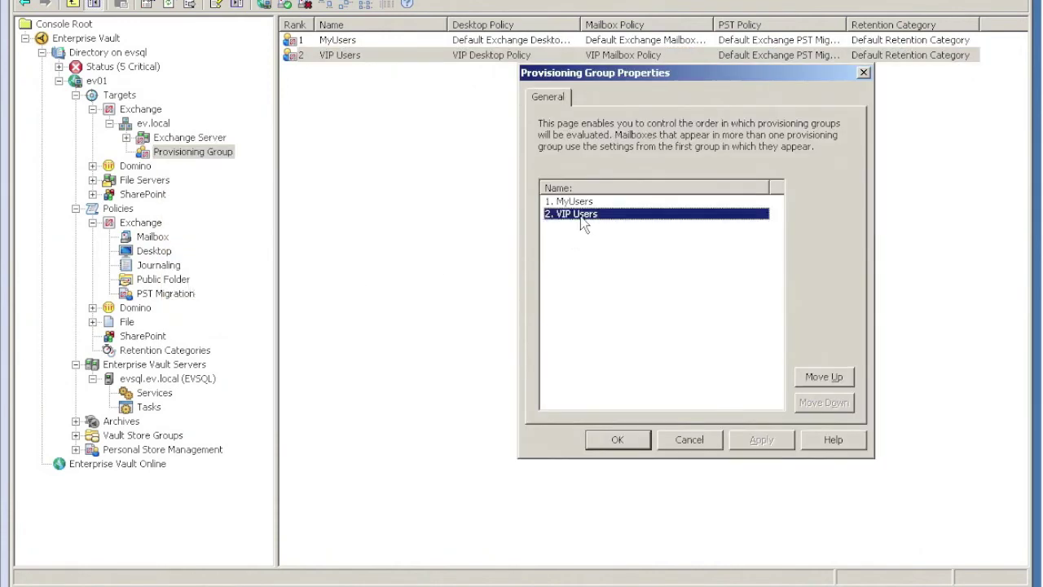
left_click(829, 375)
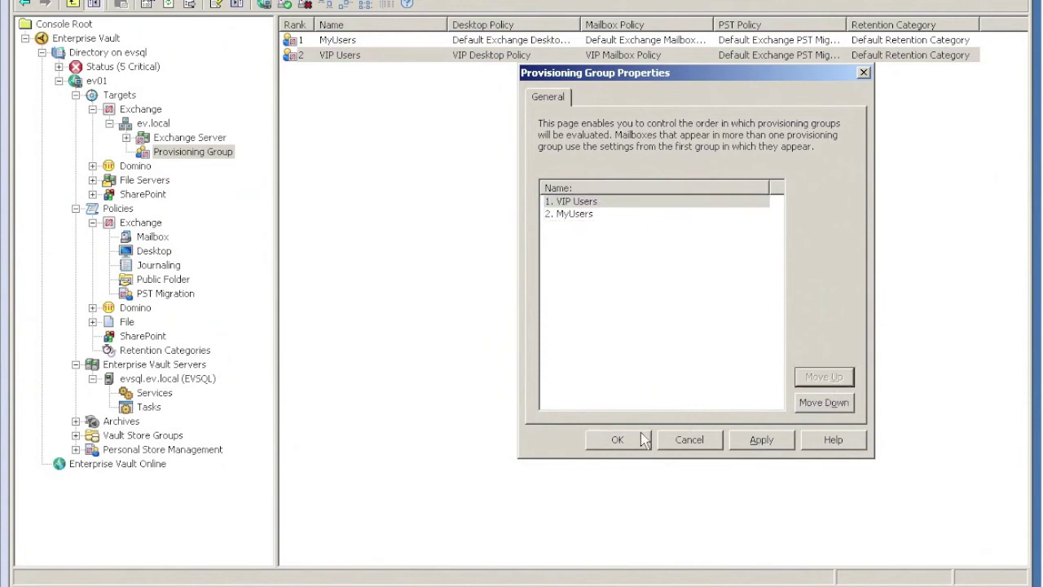
left_click(617, 439)
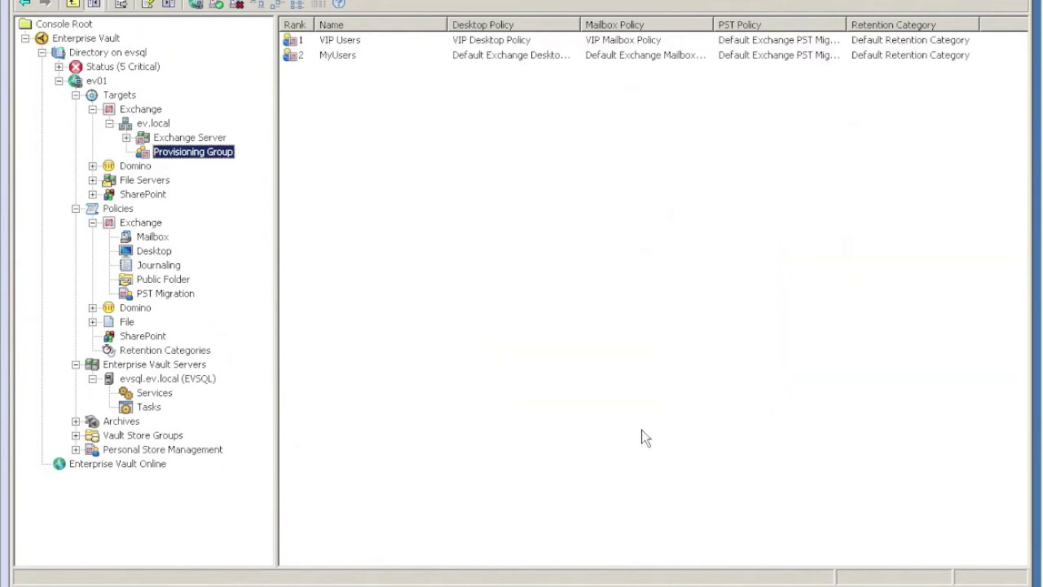
Run the Exchange Provisioning Task for ev.local now and confirm the start messages.
left_click(152, 407)
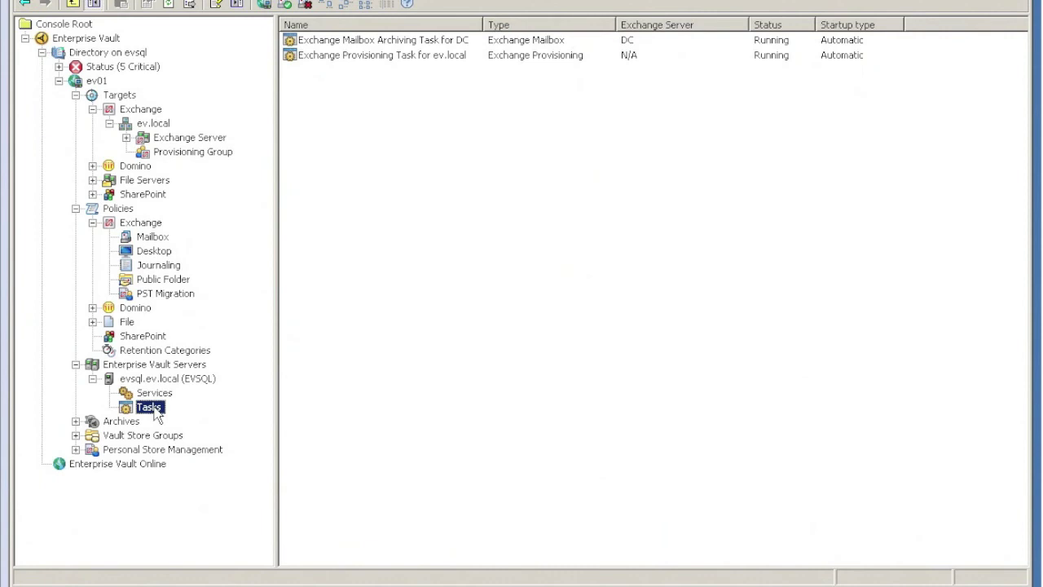
right_click(383, 57)
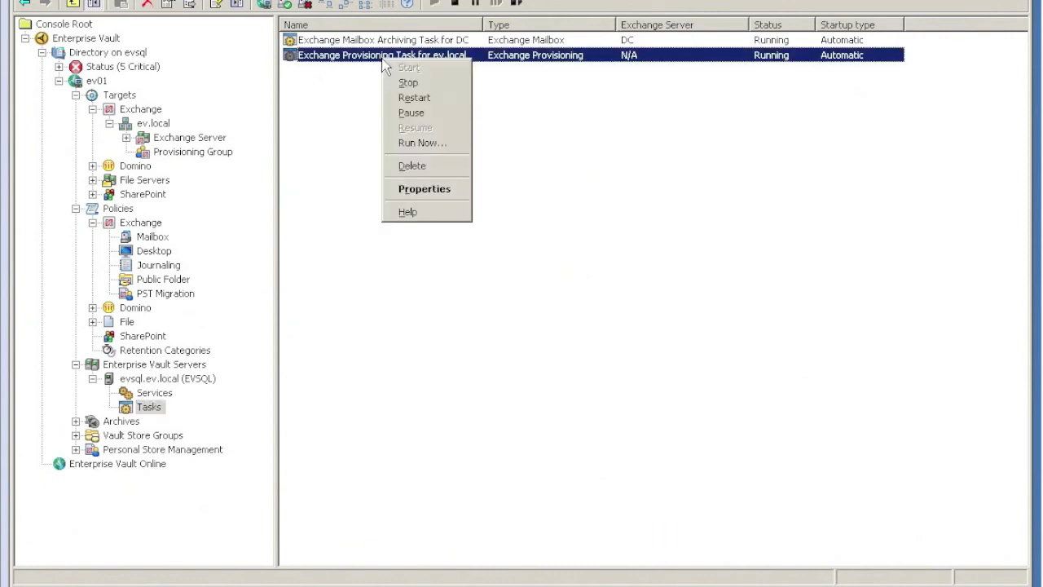
left_click(420, 142)
left_click(477, 367)
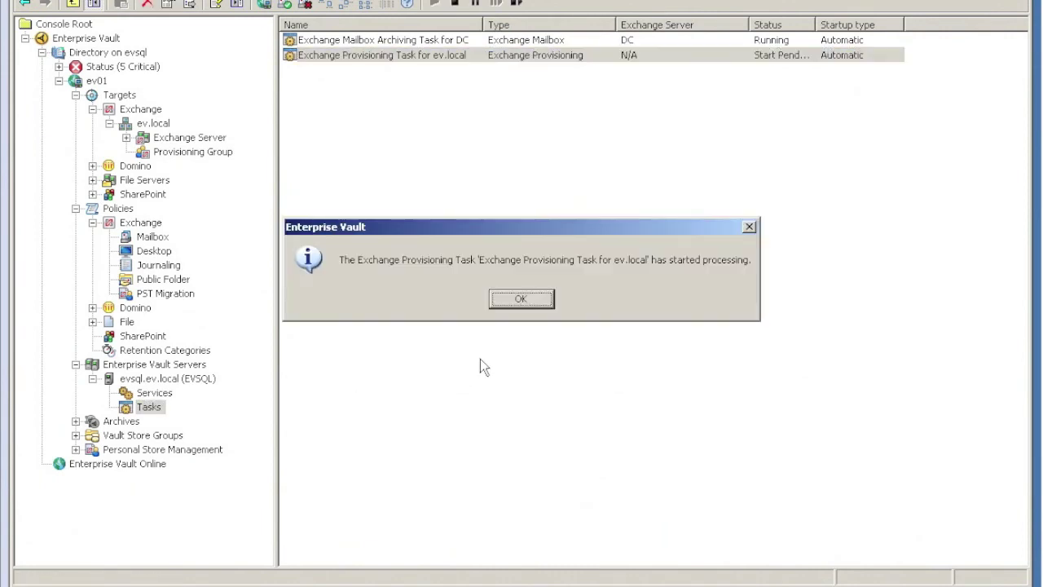
left_click(538, 298)
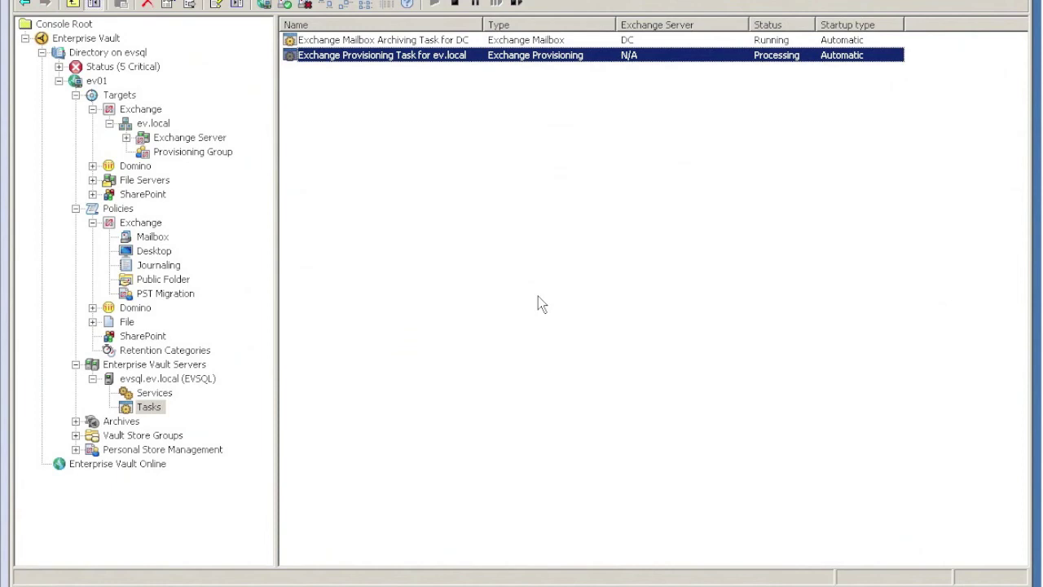
left_click(133, 111)
Search mailbox policy assignments on server DC and confirm VIP Users mailboxes show VIP Desktop and VIP Mailbox policies.
right_click(135, 110)
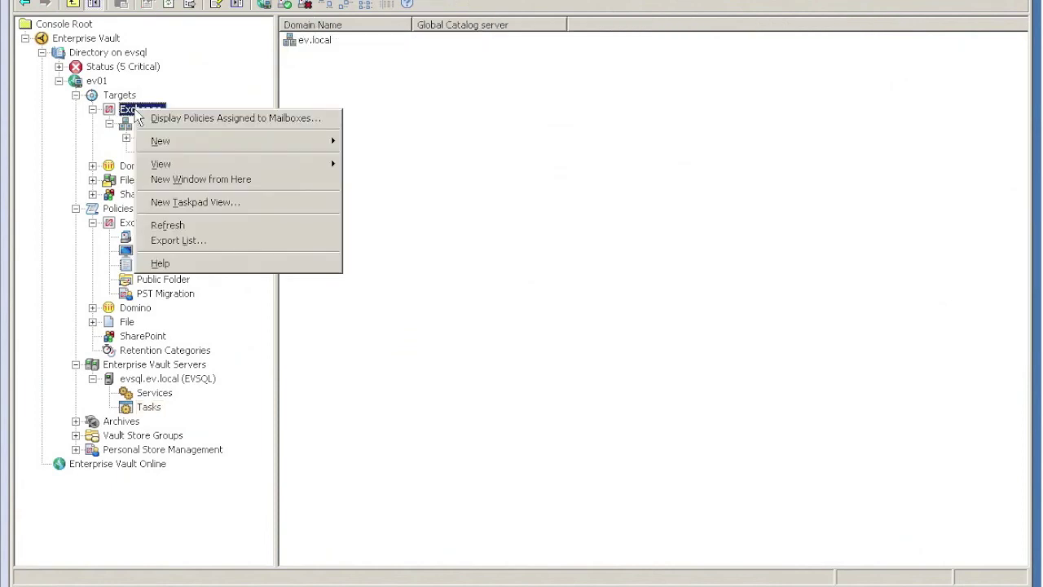
left_click(163, 120)
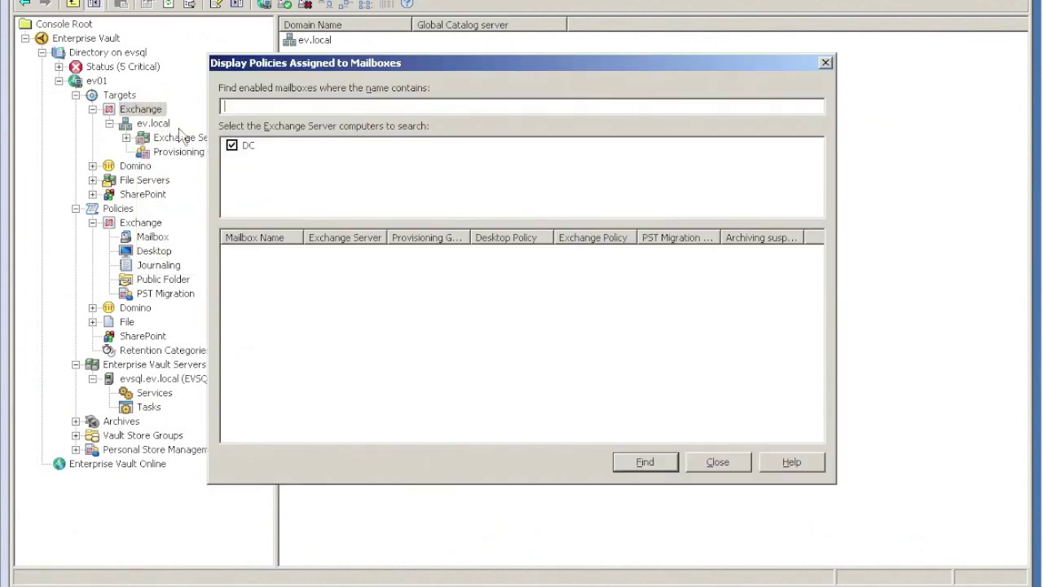
left_click(667, 466)
left_click(512, 302)
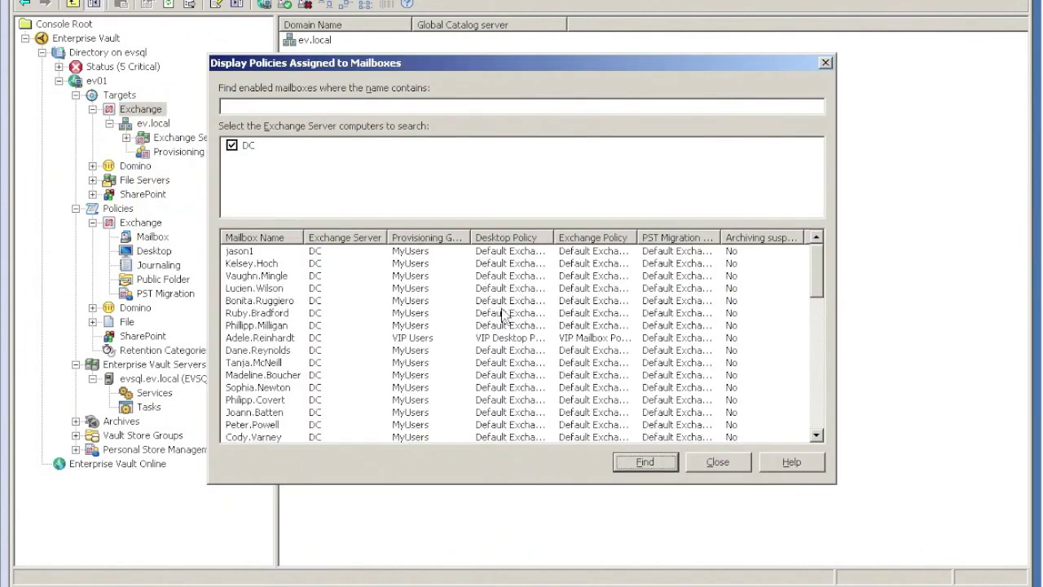
left_click(259, 251)
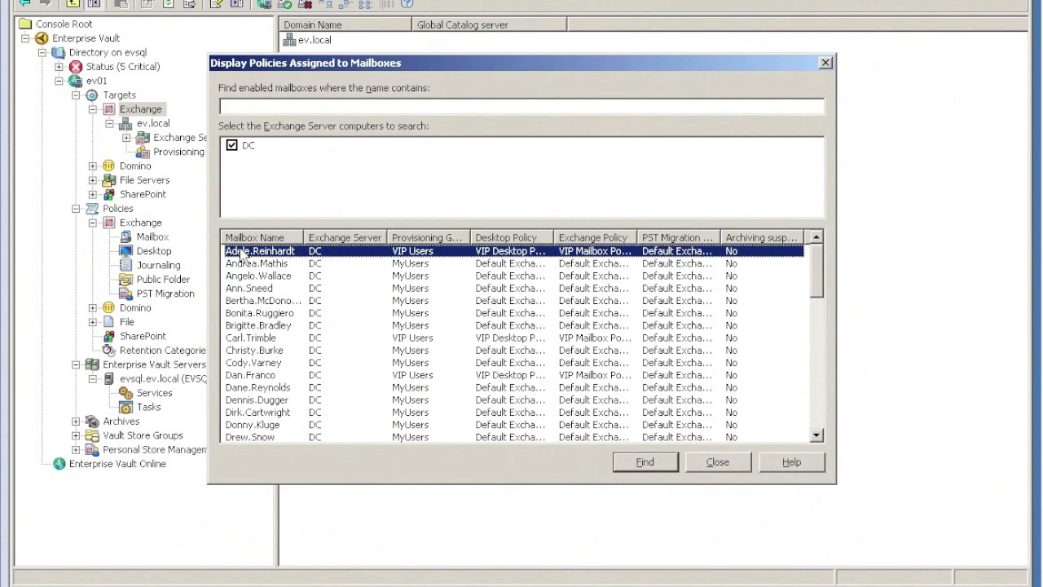
left_click(251, 338)
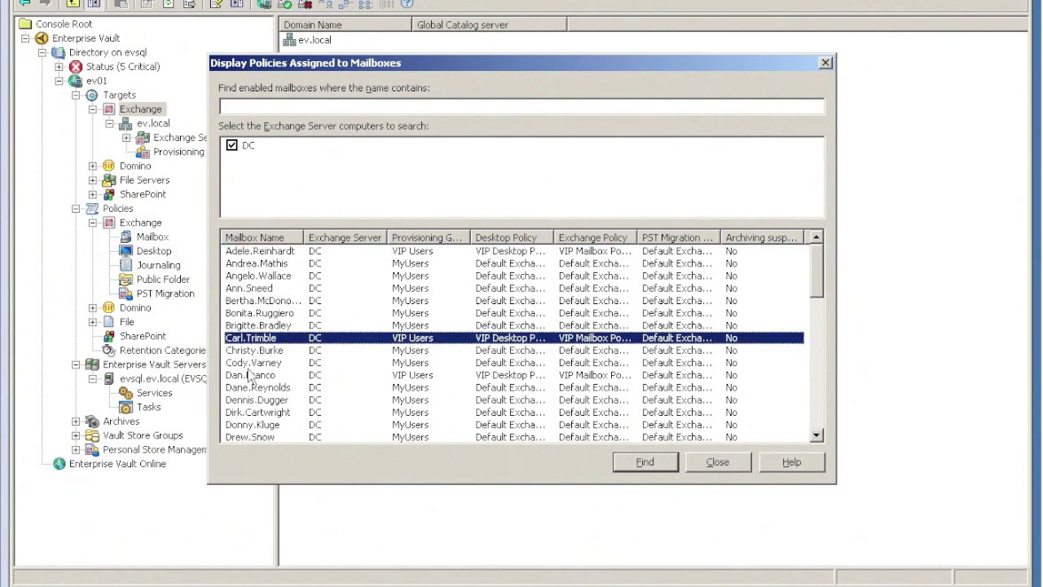
left_click(251, 375)
left_click(253, 339)
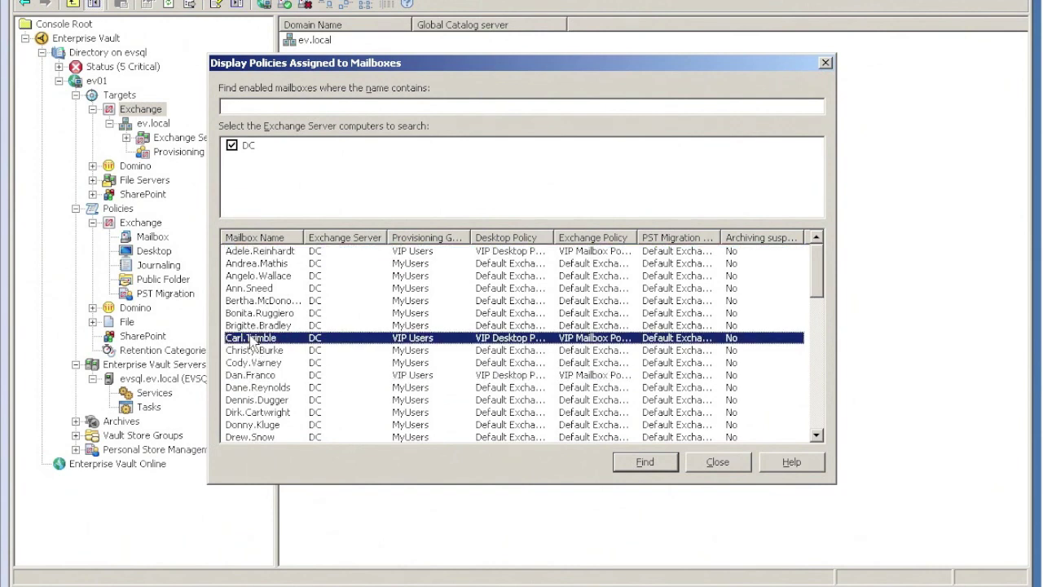
left_click(261, 253)
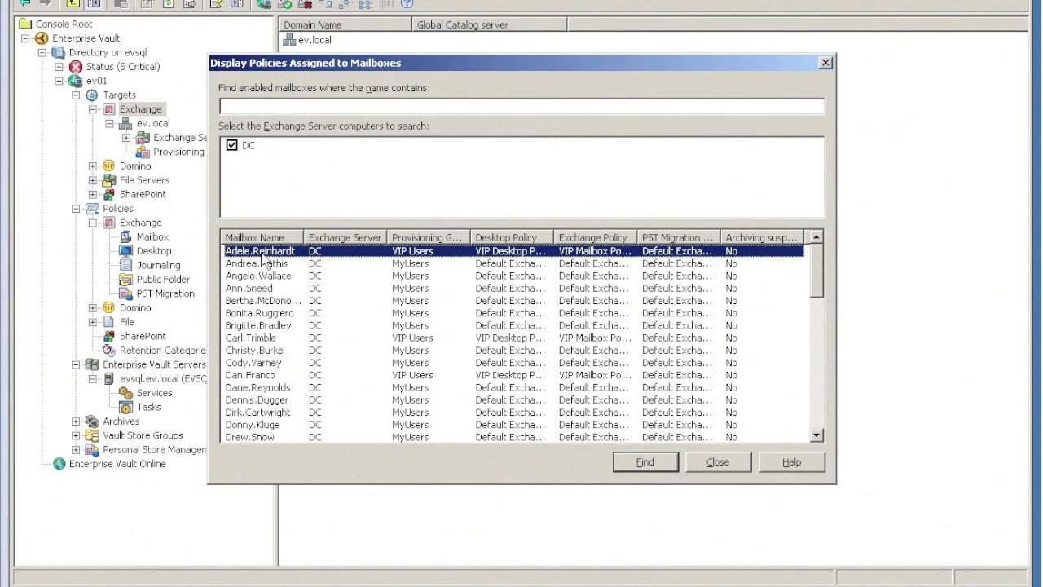